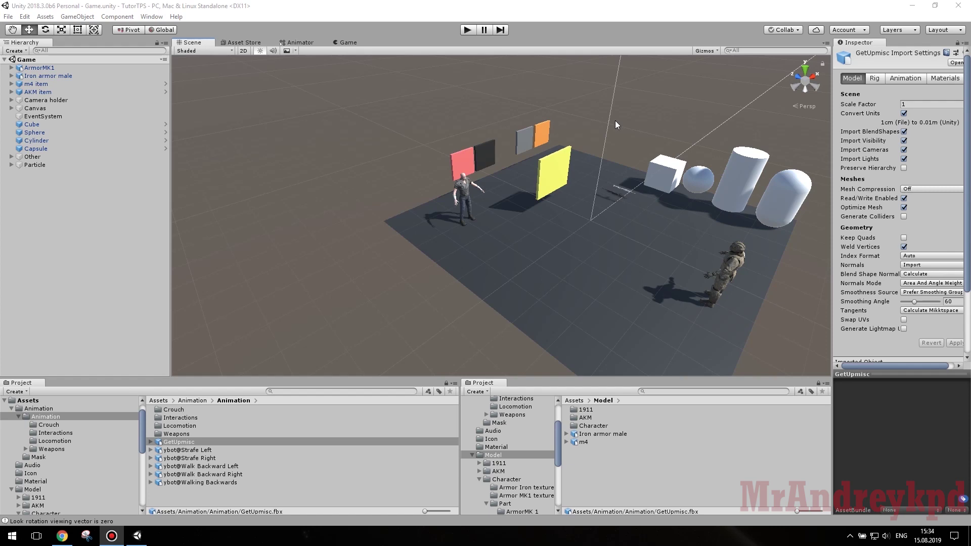
# - Zoom in and select Iron armor male to show its Enemy Stat (11 body parts, Health 1000)
pyautogui.scroll(5, 443, 131)
pyautogui.keyDown('alt'); pyautogui.moveTo(466, 149); pyautogui.dragTo(466, 168); pyautogui.keyUp('alt')
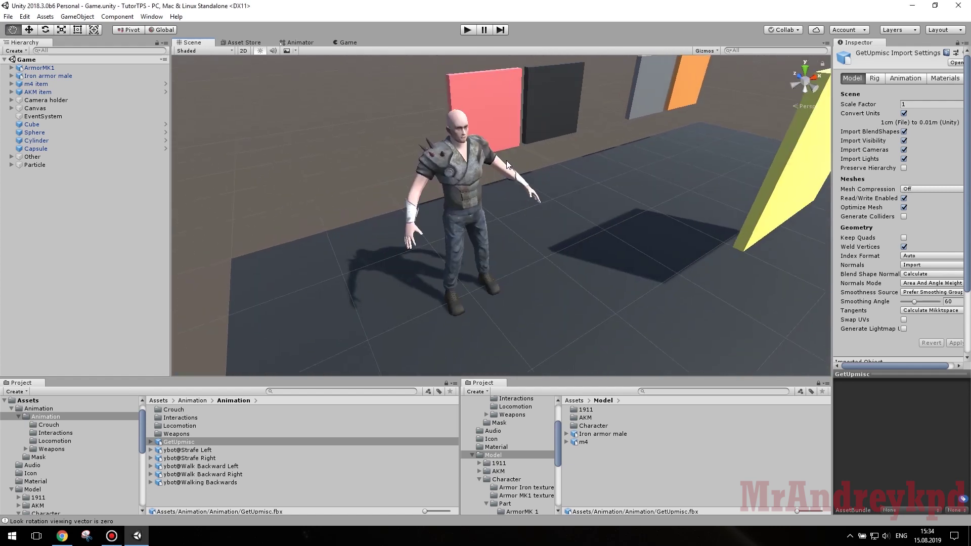
pyautogui.scroll(3, 466, 169)
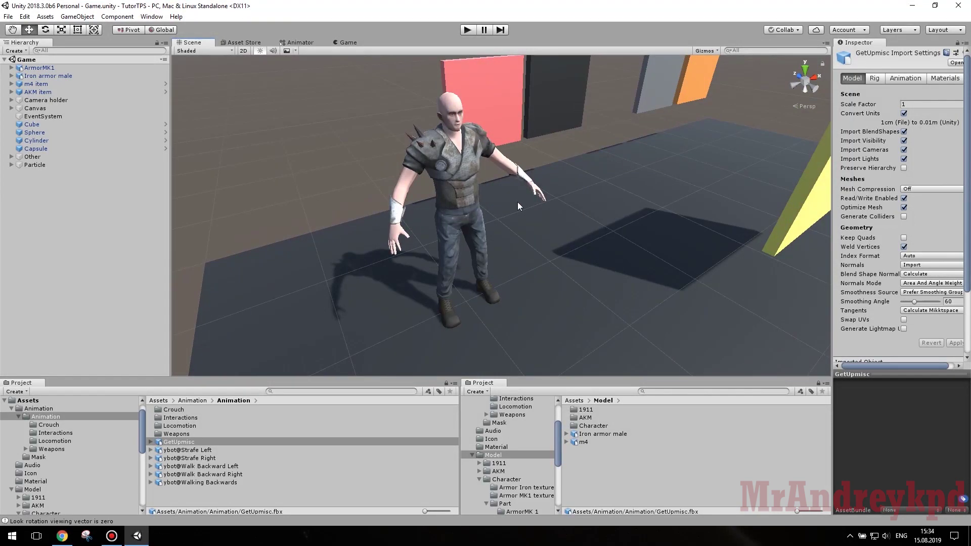
pyautogui.click(451, 186)
pyautogui.keyDown('alt'); pyautogui.moveTo(423, 199); pyautogui.dragTo(572, 204); pyautogui.keyUp('alt')
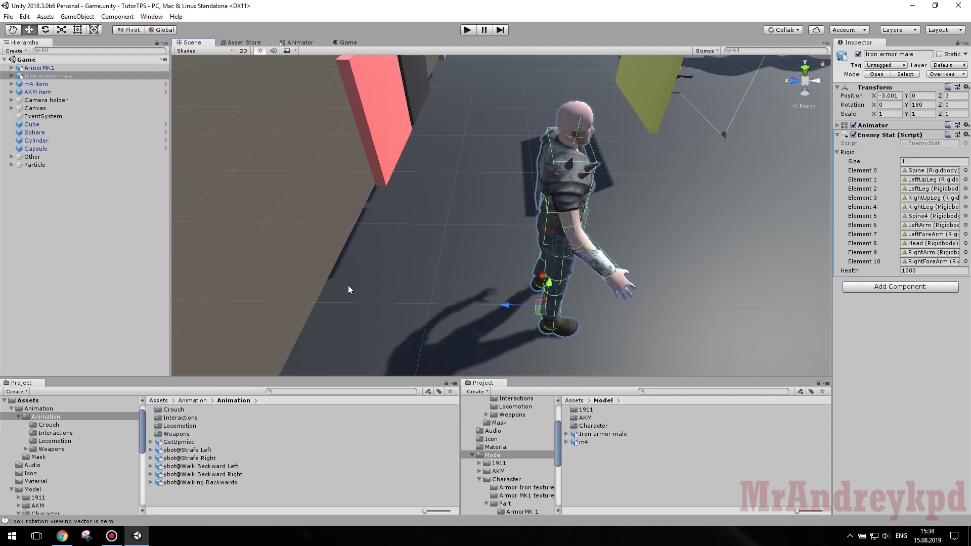
pyautogui.keyDown('alt'); pyautogui.moveTo(451, 268); pyautogui.dragTo(542, 216); pyautogui.keyUp('alt')
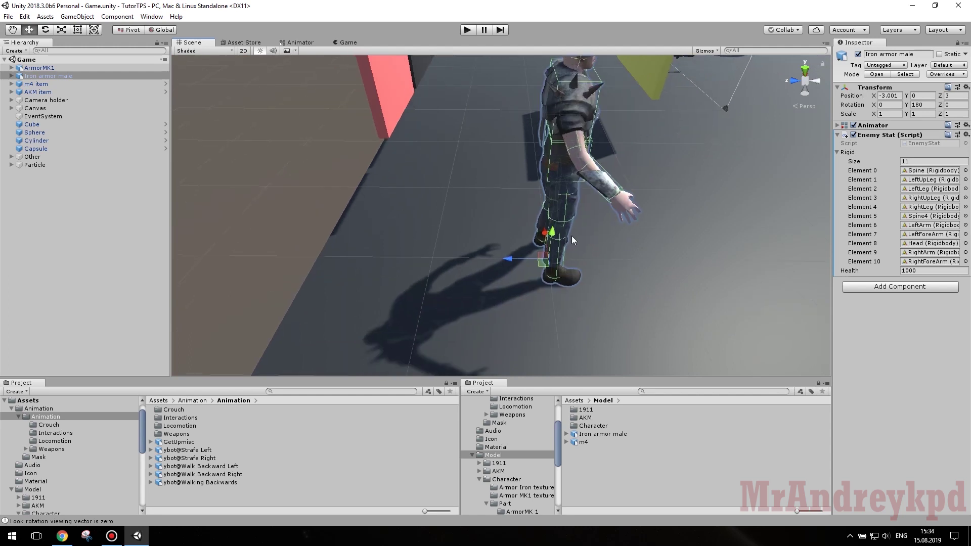
pyautogui.scroll(-2, 572, 236)
pyautogui.scroll(-2, 557, 235)
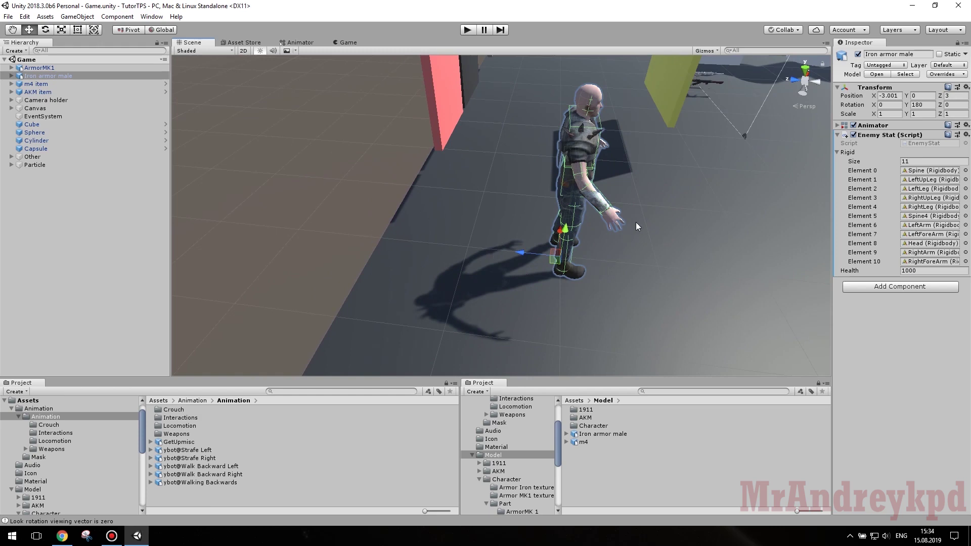
# - Orbit the Scene view to face the character, then select the GetUpmisc animation asset
pyautogui.keyDown('alt'); pyautogui.moveTo(636, 223); pyautogui.dragTo(487, 209); pyautogui.keyUp('alt')
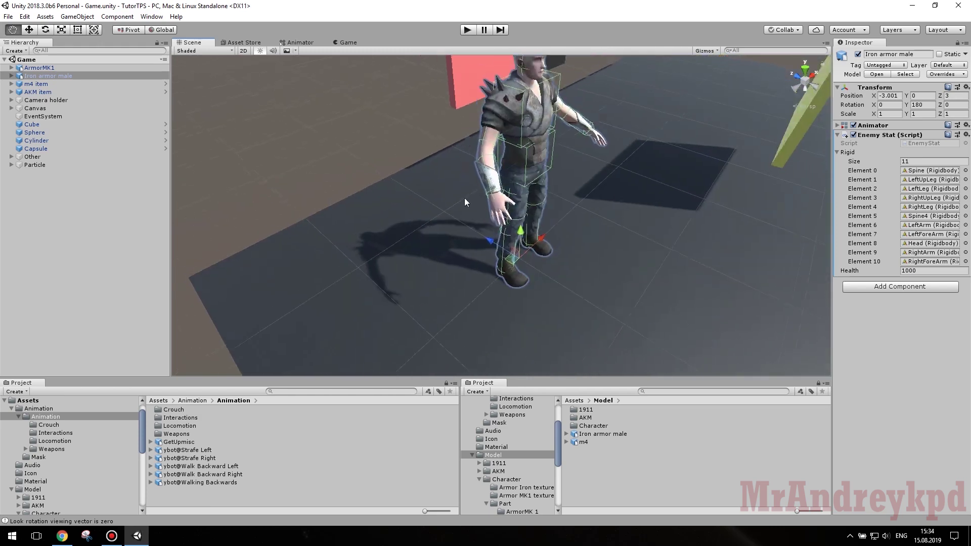
pyautogui.scroll(-2, 487, 210)
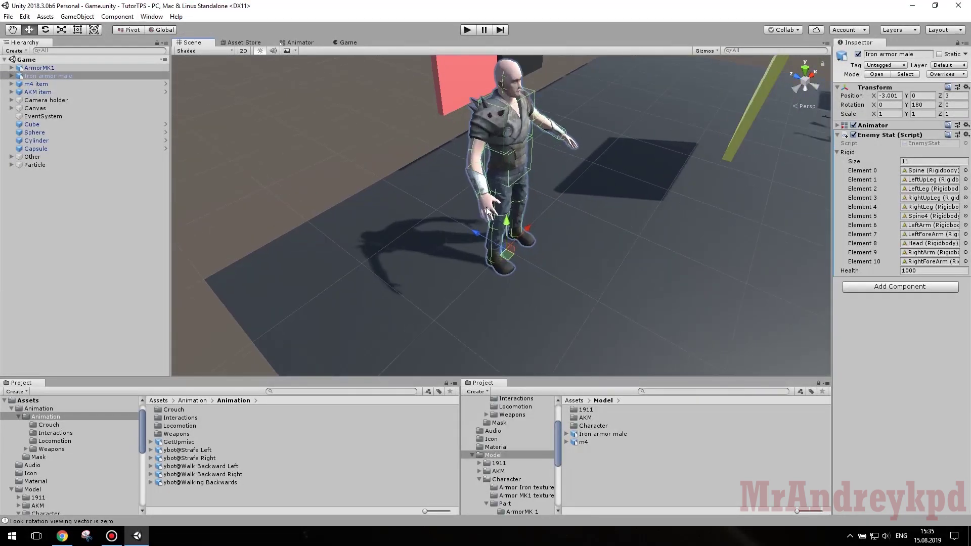
pyautogui.keyDown('alt'); pyautogui.moveTo(488, 211); pyautogui.dragTo(513, 212); pyautogui.keyUp('alt')
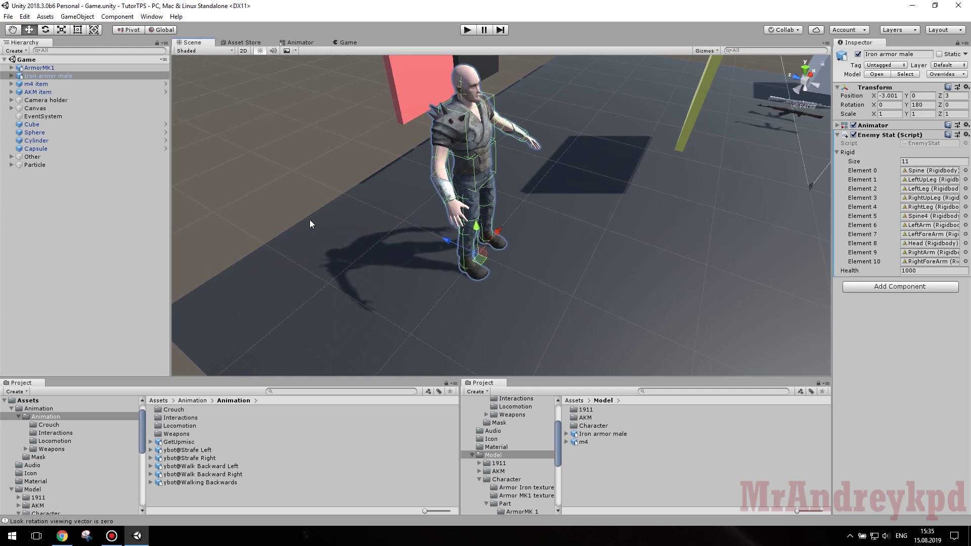
pyautogui.moveTo(328, 215); pyautogui.dragTo(330, 210, button='right')
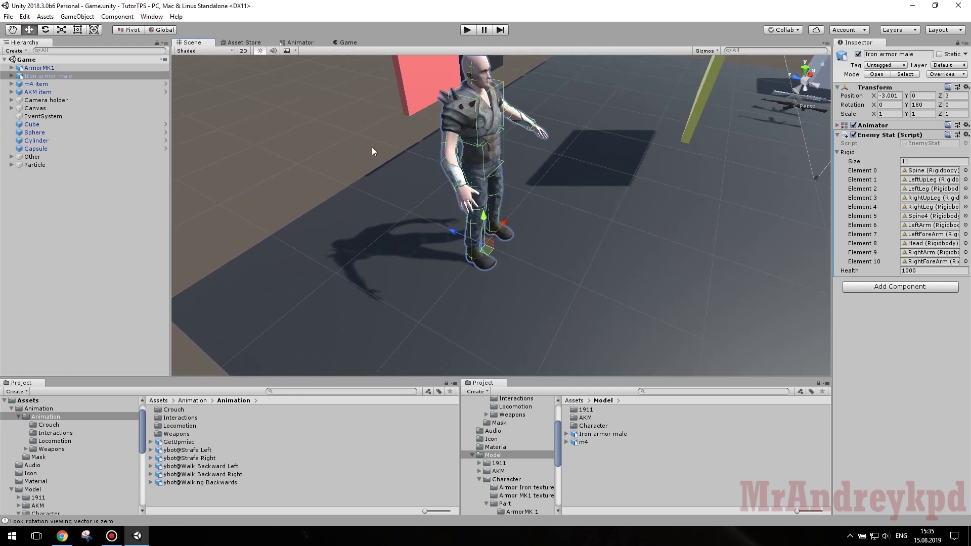
pyautogui.moveTo(390, 159)
pyautogui.mouseDown(button='right')
pyautogui.moveTo(437, 173)
pyautogui.moveTo(451, 162)
pyautogui.mouseUp(button='right')
pyautogui.click(177, 444)
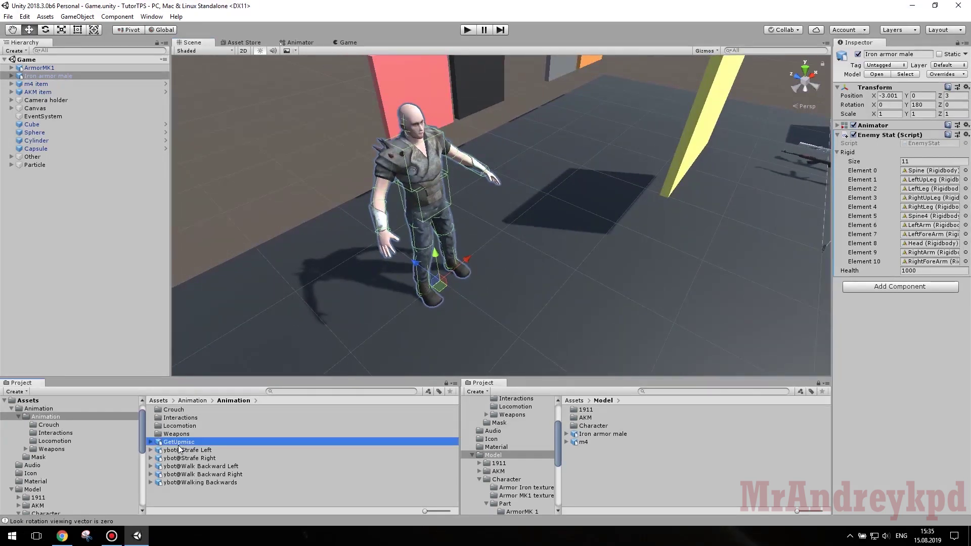
# - Preview the GetUpFront clip in GetUpmisc's Animation import settings
pyautogui.click(892, 80)
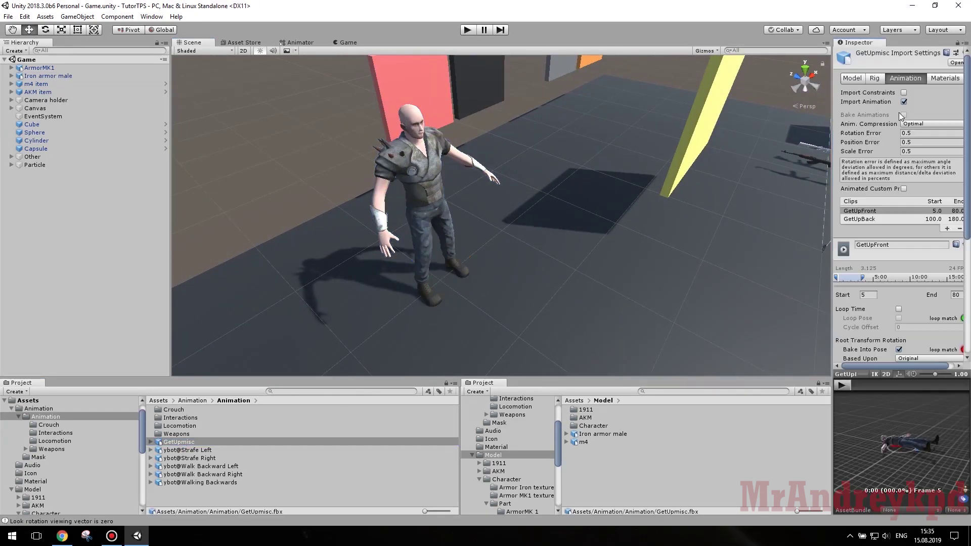
pyautogui.moveTo(833, 365); pyautogui.dragTo(684, 364)
pyautogui.moveTo(741, 374); pyautogui.dragTo(741, 311)
pyautogui.click(693, 322)
pyautogui.moveTo(836, 379); pyautogui.dragTo(830, 418)
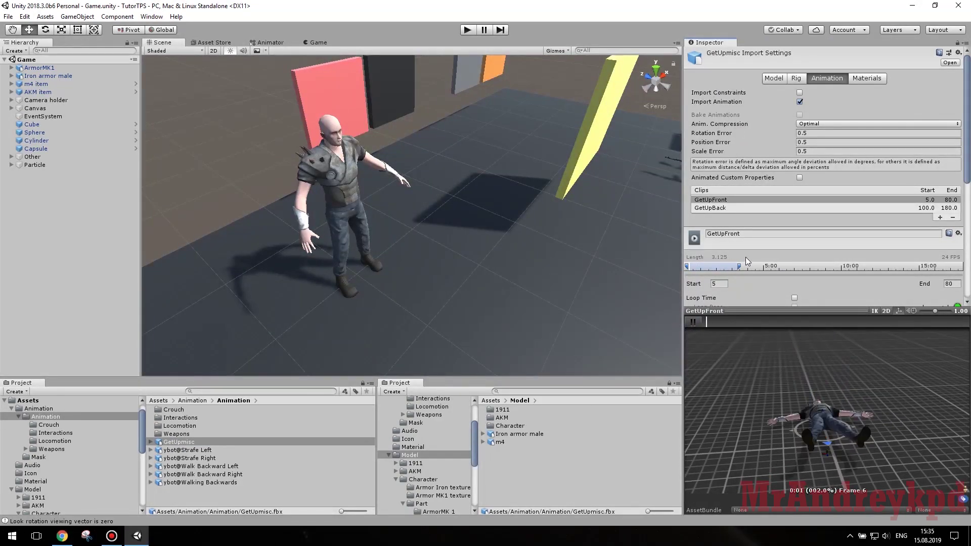
# - Preview the GetUpBack clip (frames 100–180), then restore the Inspector and scene layout
pyautogui.click(724, 208)
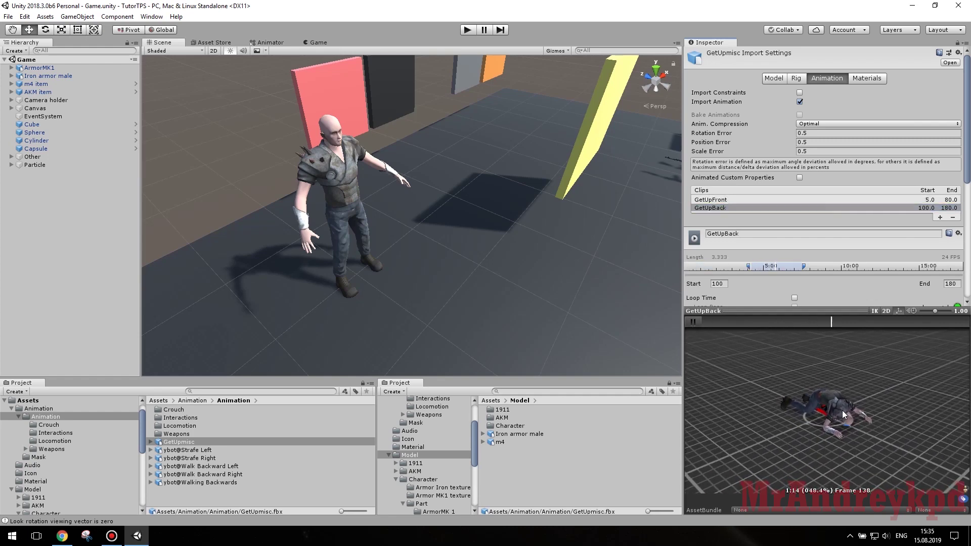
pyautogui.click(693, 322)
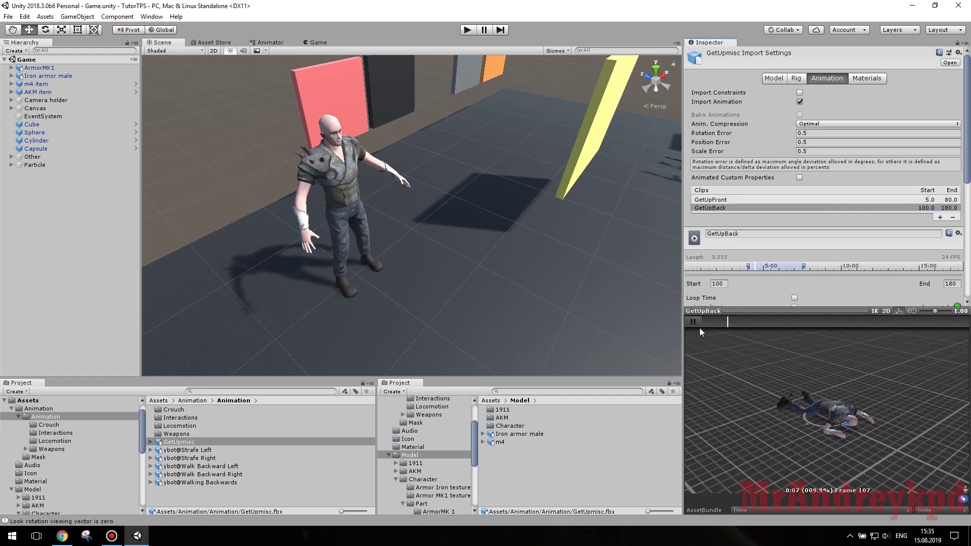
pyautogui.moveTo(743, 311); pyautogui.dragTo(743, 486)
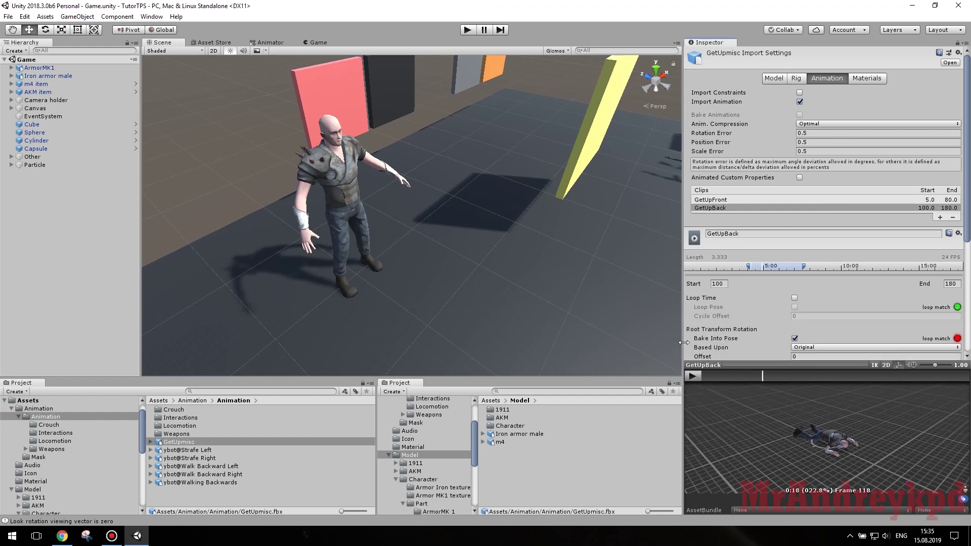
pyautogui.moveTo(683, 227); pyautogui.dragTo(833, 227)
pyautogui.moveTo(466, 220)
pyautogui.mouseDown(button='right')
pyautogui.moveTo(478, 174)
pyautogui.moveTo(469, 183)
pyautogui.mouseUp(button='right')
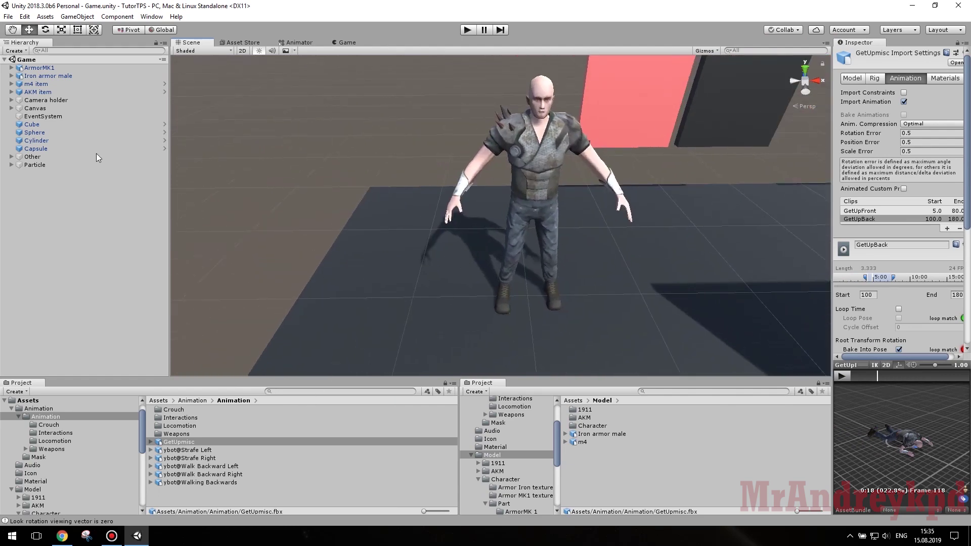
# - Open the Animation folder in the Project panel and select the character in the scene
pyautogui.click(192, 400)
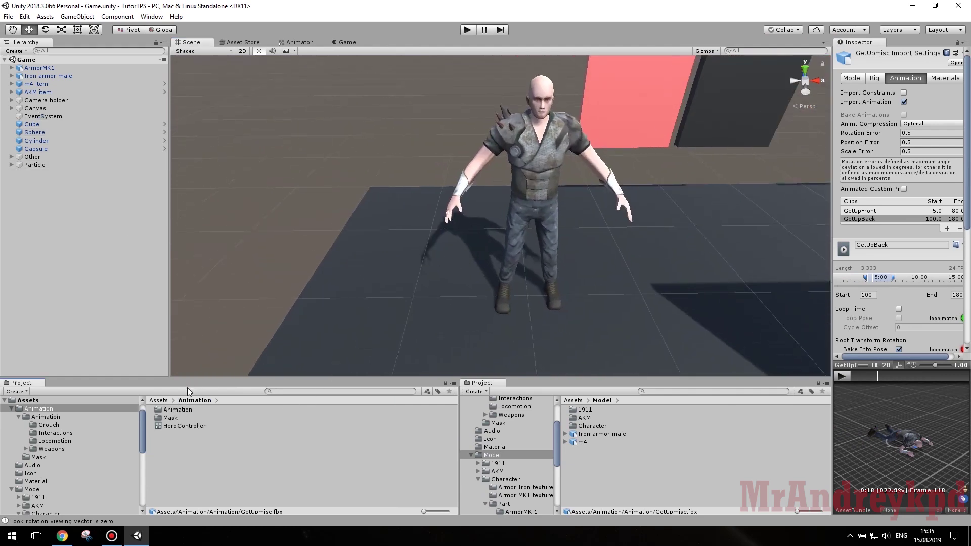
pyautogui.doubleClick(210, 412)
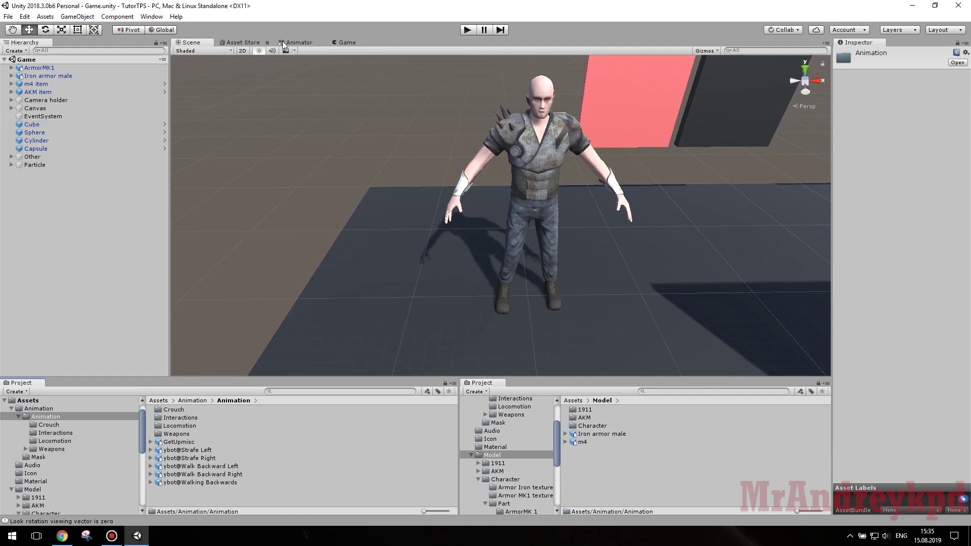
pyautogui.click(299, 42)
pyautogui.click(190, 42)
pyautogui.click(518, 149)
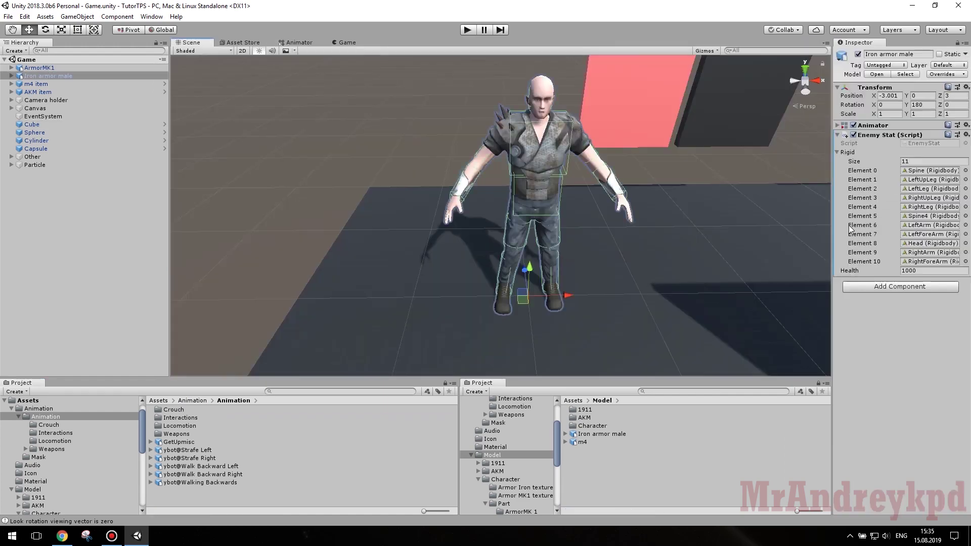
pyautogui.click(38, 409)
# - Create an Animator Controller named EnemyController and load it in the Animator
pyautogui.rightClick(187, 437)
pyautogui.moveTo(213, 385)
pyautogui.click(412, 386)
pyautogui.write('EnemyController')
pyautogui.press('Return')
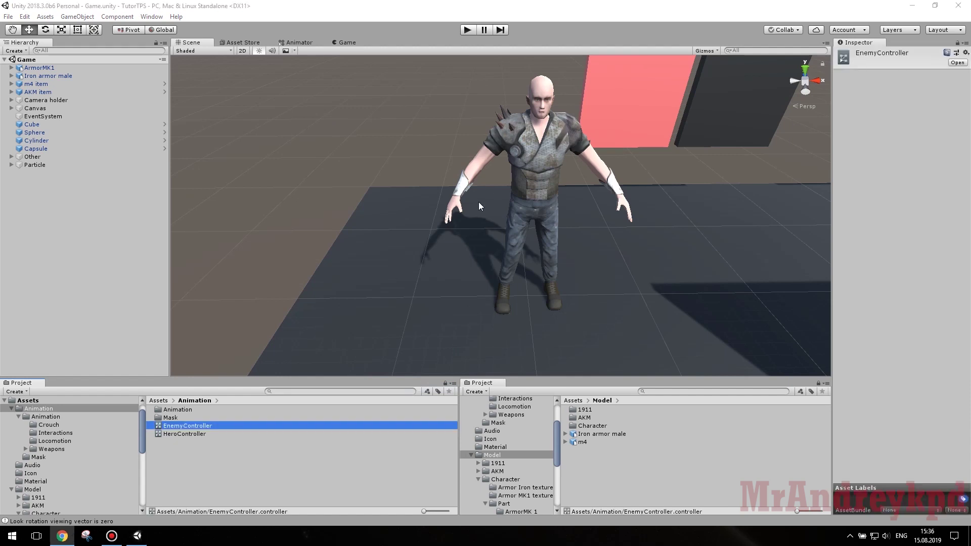
pyautogui.click(527, 148)
pyautogui.doubleClick(911, 156)
pyautogui.rightClick(543, 237)
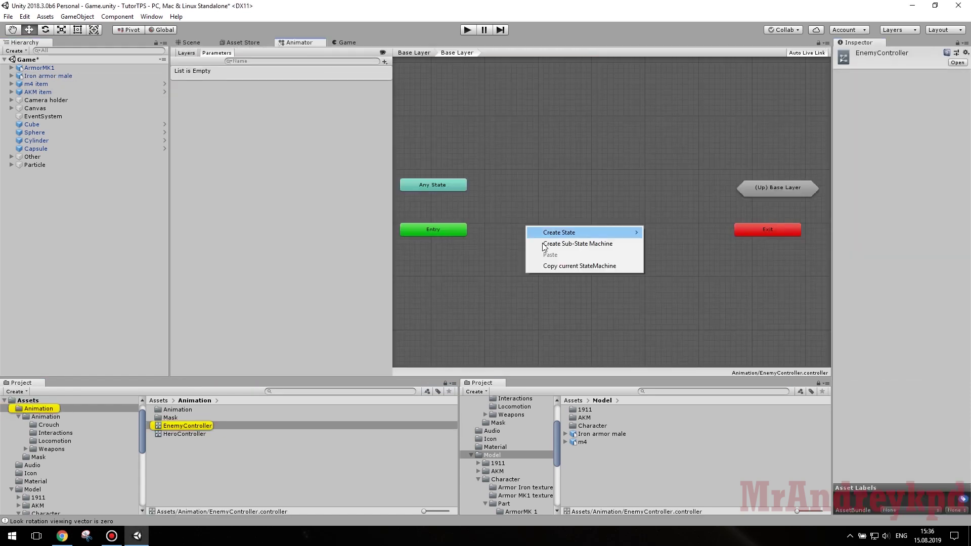
# - Add Standard Idle, GetUpFront and GetUpBack as states in EnemyController
pyautogui.doubleClick(176, 410)
pyautogui.doubleClick(185, 426)
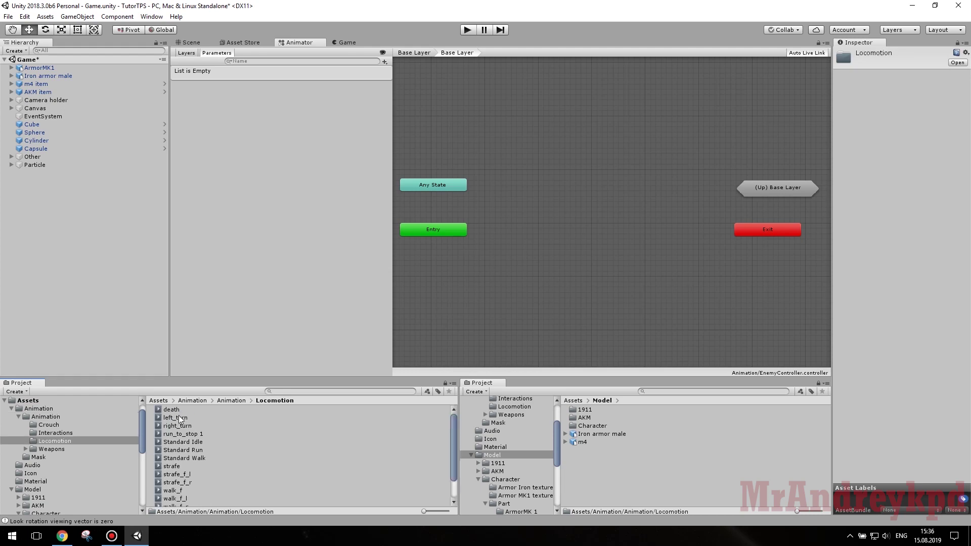
pyautogui.moveTo(183, 442); pyautogui.dragTo(557, 221)
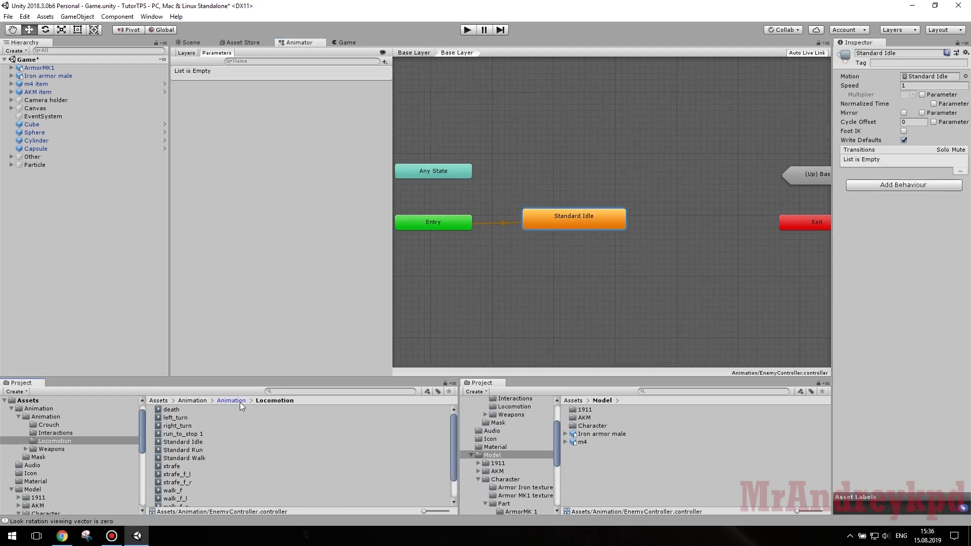
pyautogui.click(240, 402)
pyautogui.moveTo(180, 442); pyautogui.dragTo(518, 299)
pyautogui.moveTo(685, 302); pyautogui.dragTo(633, 303)
# - Make transitions from GetUpBack and GetUpFront to Standard Idle and inspect them
pyautogui.rightClick(537, 296)
pyautogui.click(557, 302)
pyautogui.click(562, 222)
pyautogui.rightClick(627, 302)
pyautogui.click(652, 311)
pyautogui.click(579, 210)
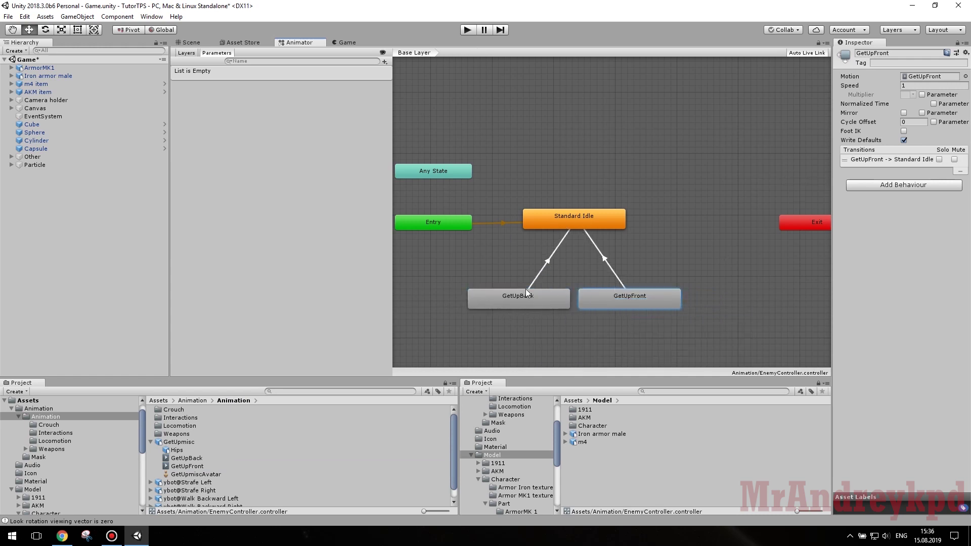
pyautogui.click(568, 299)
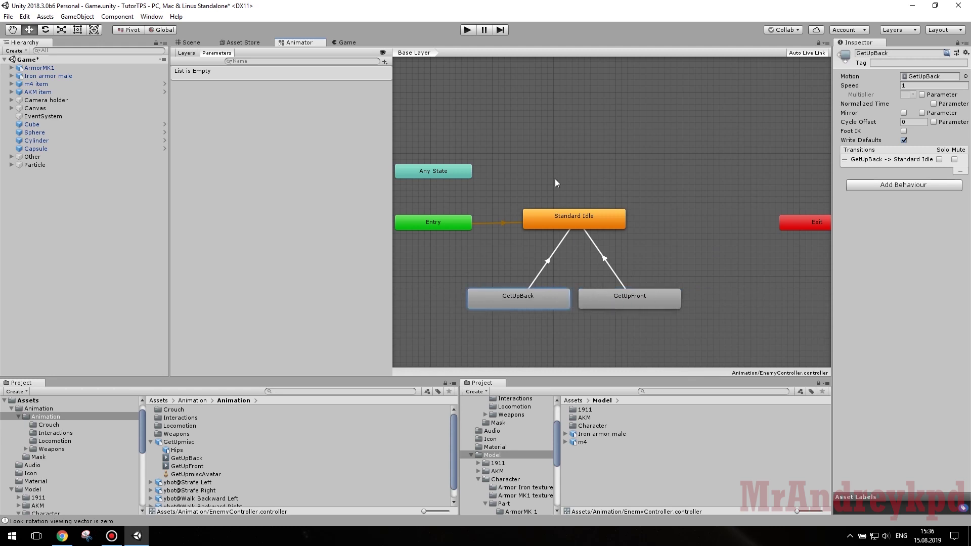
pyautogui.click(182, 53)
pyautogui.click(188, 42)
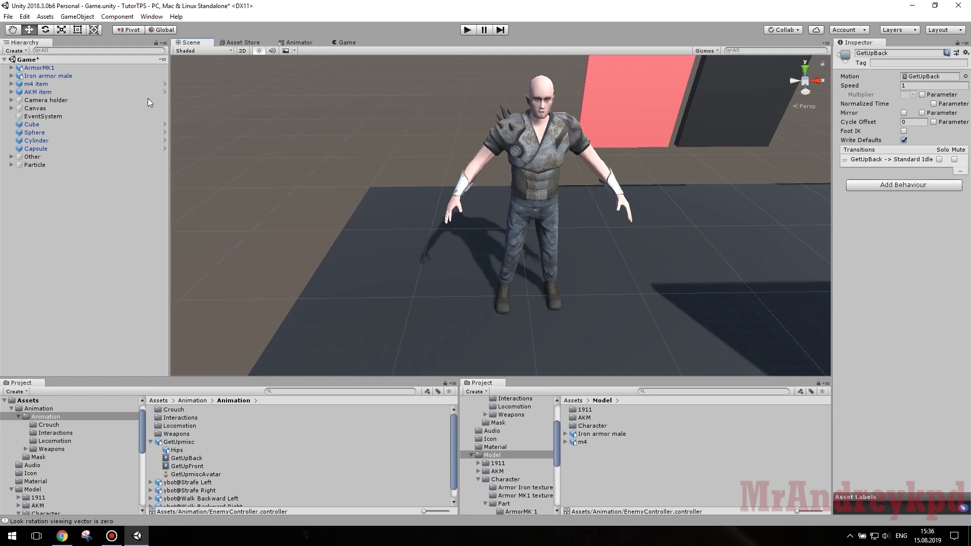
# - Navigate to the Assets/Scripts/Character folder
pyautogui.moveTo(170, 101); pyautogui.dragTo(141, 106)
pyautogui.click(173, 401)
pyautogui.click(160, 403)
pyautogui.click(158, 401)
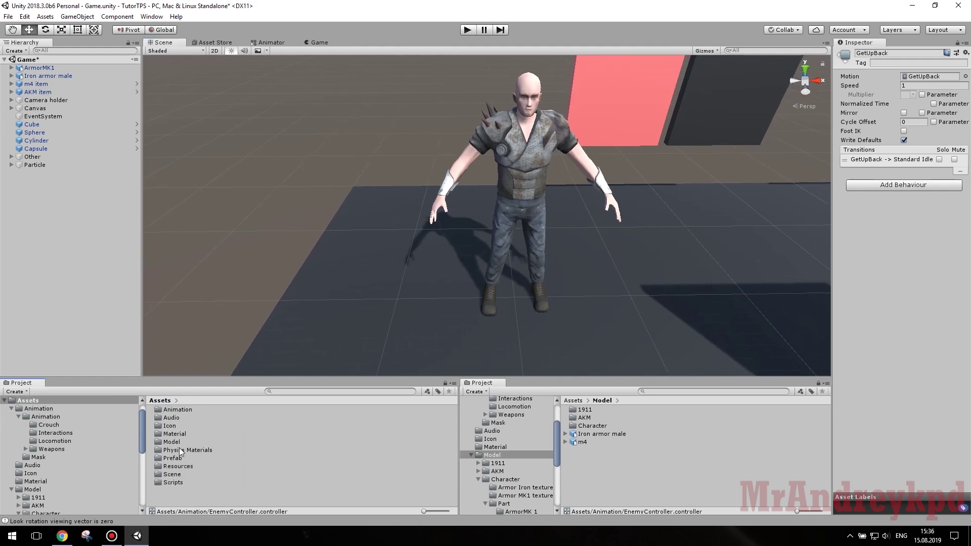
pyautogui.doubleClick(171, 483)
pyautogui.doubleClick(177, 410)
# - Create a C# script named CharacterRagdoll
pyautogui.rightClick(212, 455)
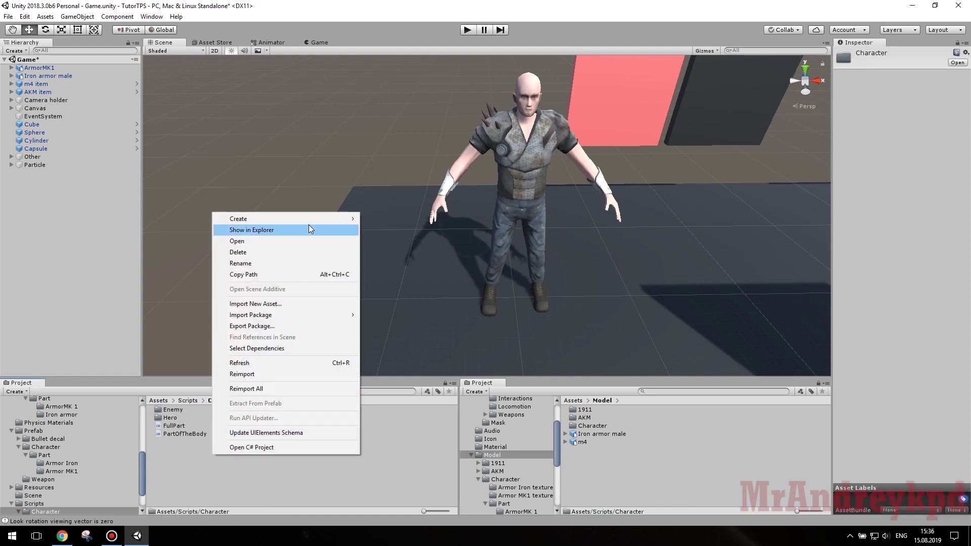
pyautogui.click(420, 180)
pyautogui.write('CharacterRagdol')
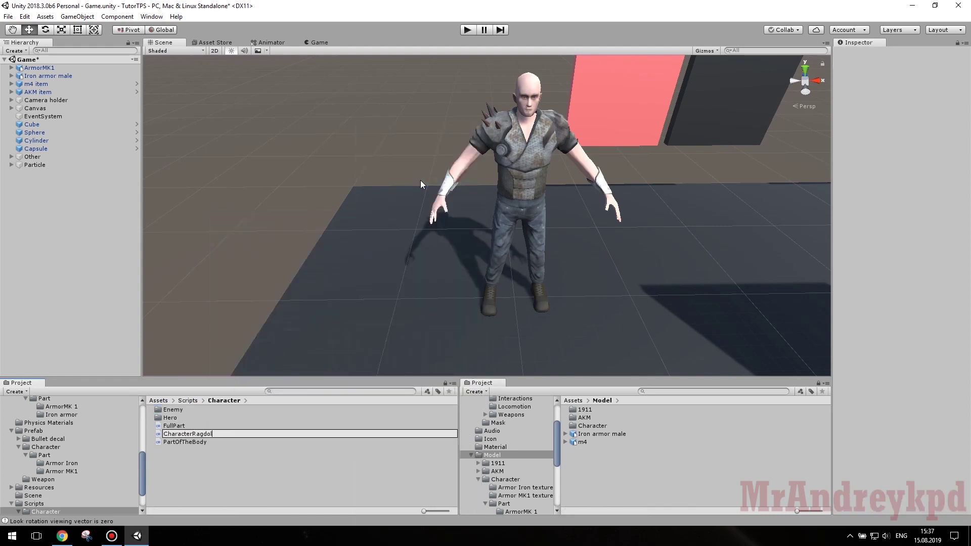
pyautogui.press('Return')
pyautogui.click(78, 16)
# - Open CharacterRagdoll in the code editor, then return to Unity
pyautogui.click(228, 423)
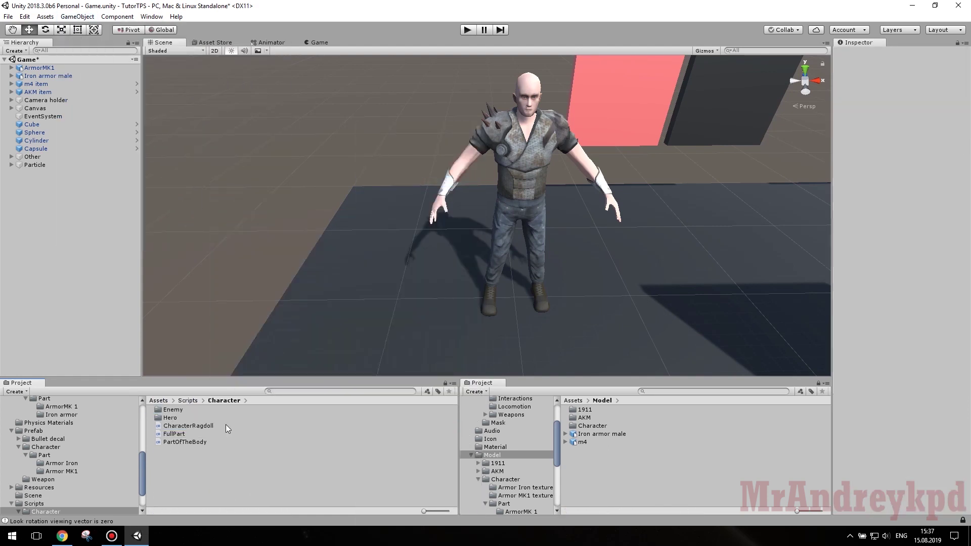
pyautogui.doubleClick(208, 426)
pyautogui.click(262, 201)
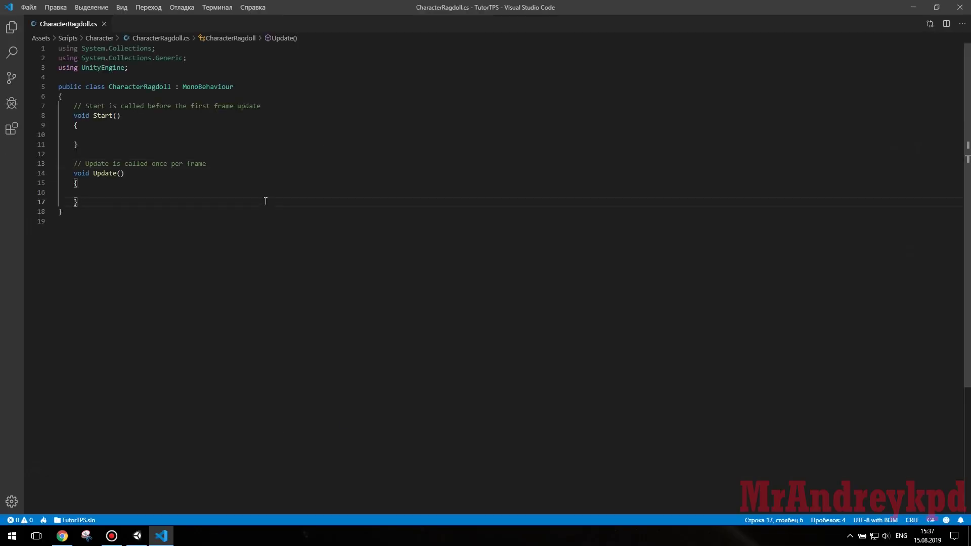
pyautogui.click(904, 9)
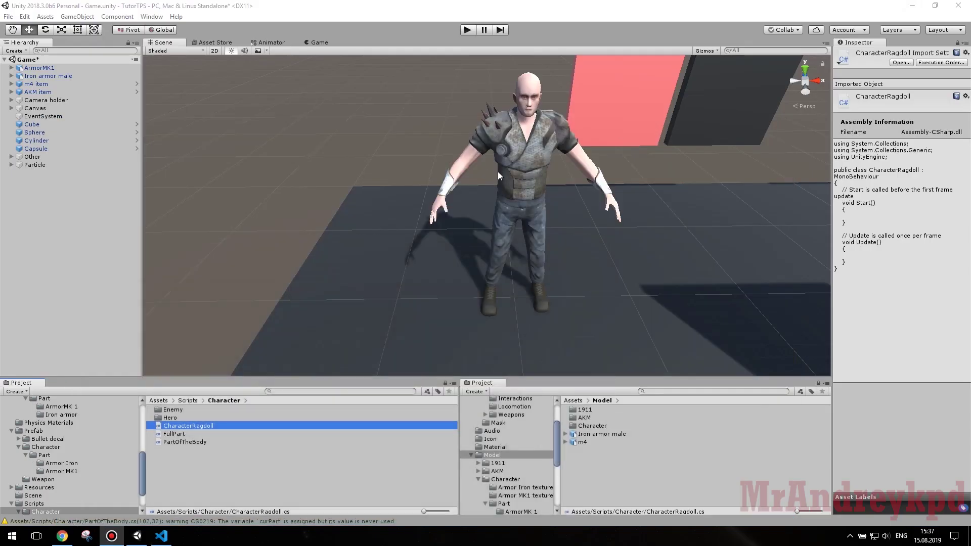
# - Select Iron armor male and frame it in the Scene view
pyautogui.scroll(2, 501, 169)
pyautogui.scroll(2, 476, 152)
pyautogui.scroll(-3, 474, 151)
pyautogui.scroll(2, 475, 148)
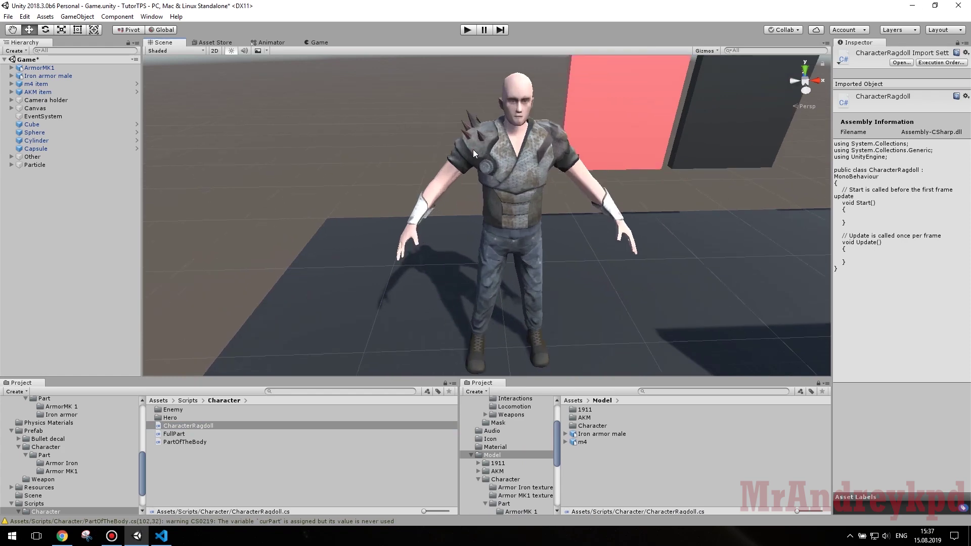
pyautogui.keyDown('alt'); pyautogui.moveTo(458, 169); pyautogui.dragTo(354, 167); pyautogui.keyUp('alt')
pyautogui.click(45, 76)
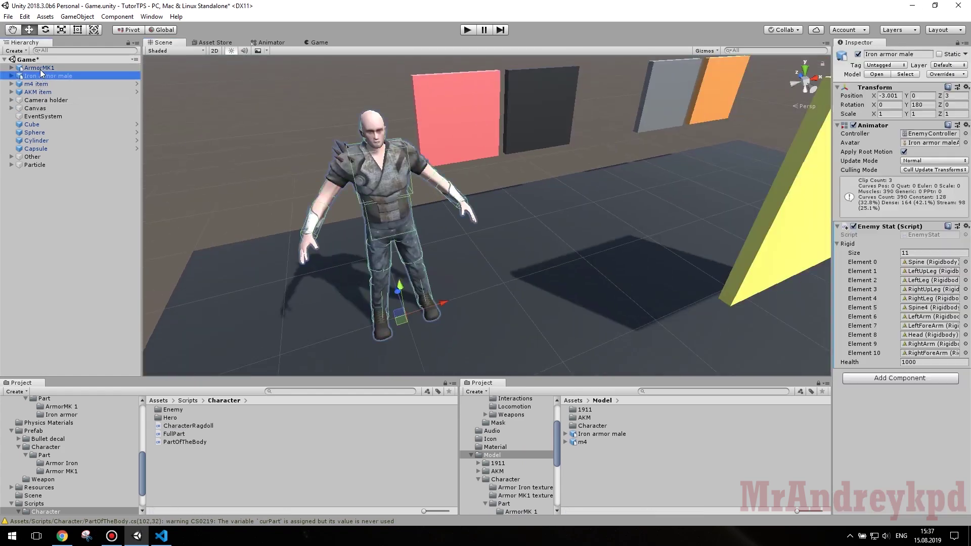
pyautogui.keyDown('alt'); pyautogui.moveTo(499, 163); pyautogui.dragTo(500, 245); pyautogui.keyUp('alt')
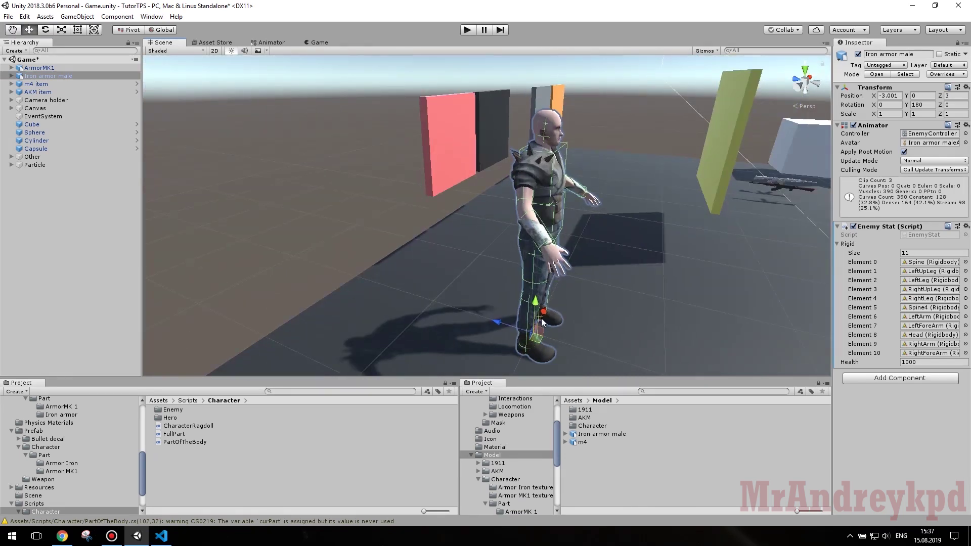
pyautogui.press('f')
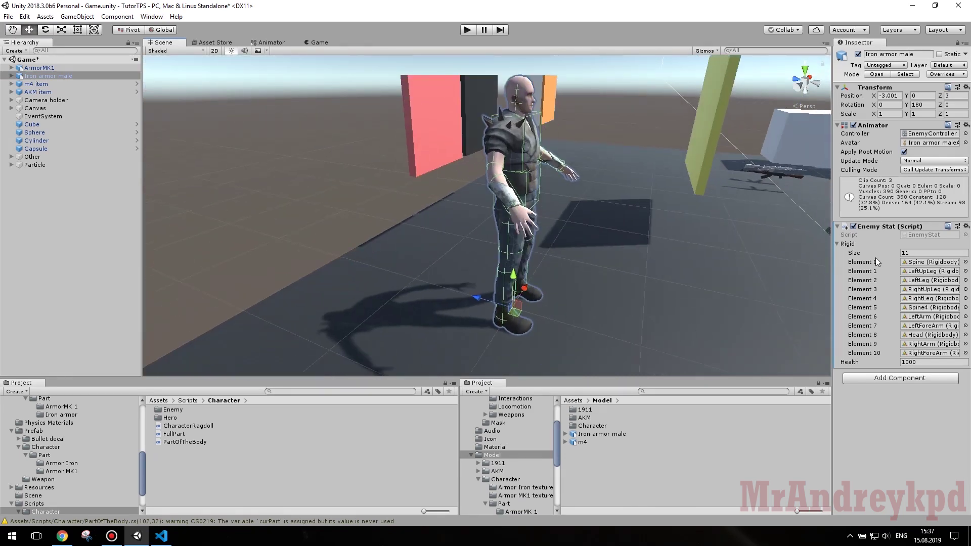
# - Expand Iron armor male and shift mixamorig:Skelegons to about Z -0.75
pyautogui.click(9, 77)
pyautogui.click(11, 76)
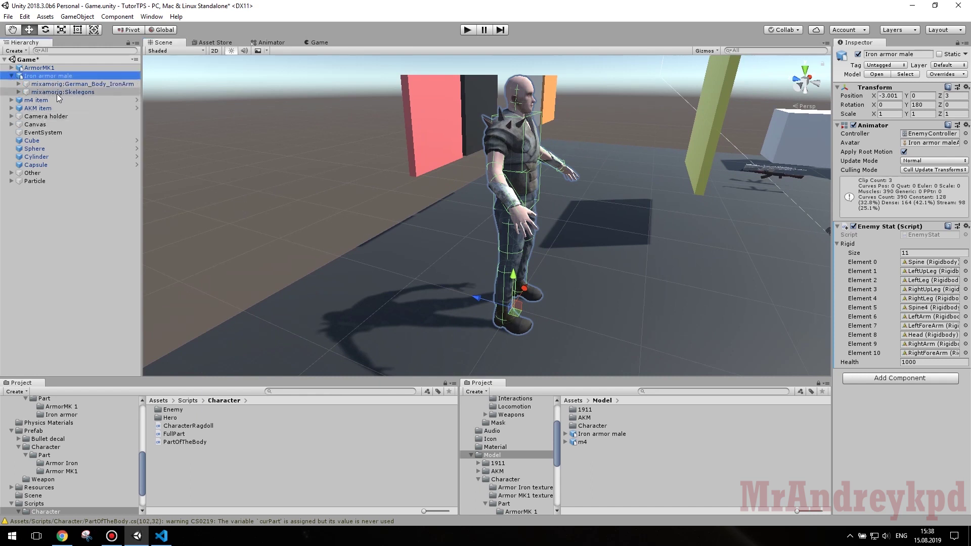
pyautogui.click(57, 94)
pyautogui.moveTo(465, 294); pyautogui.dragTo(396, 278)
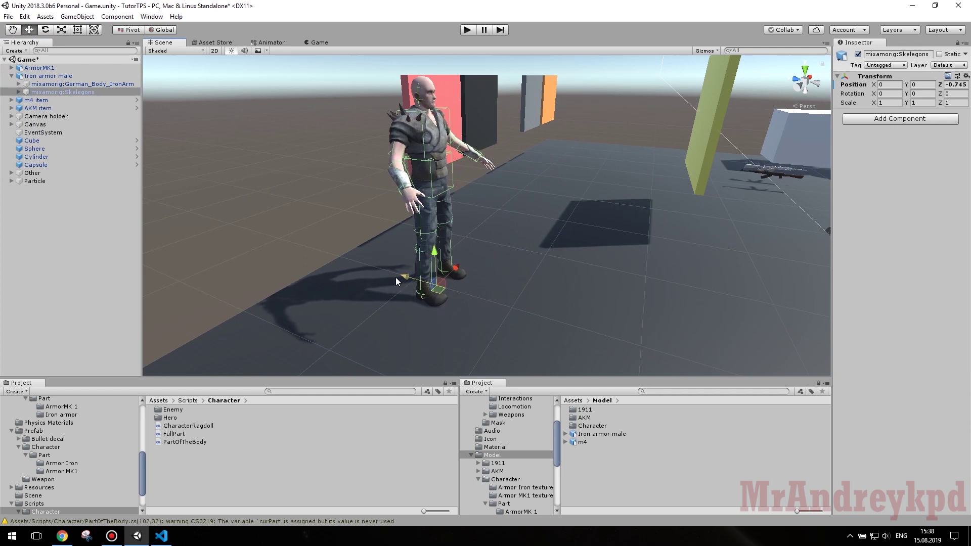
# - Add a Capsule Collider to Iron armor male, then remove it
pyautogui.click(48, 75)
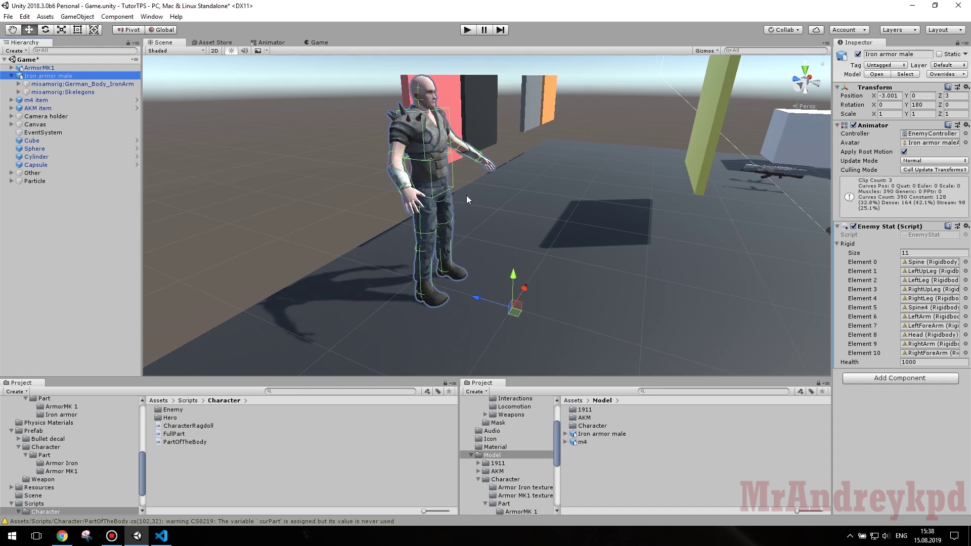
pyautogui.moveTo(465, 195); pyautogui.dragTo(334, 183, button='middle')
pyautogui.click(860, 381)
pyautogui.press('BackSpace')
pyautogui.click(868, 359)
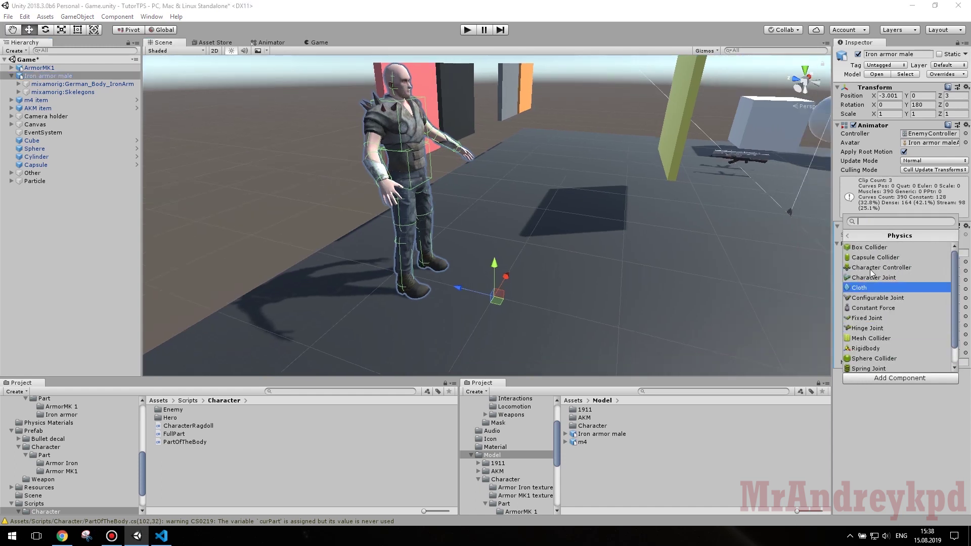
pyautogui.click(874, 258)
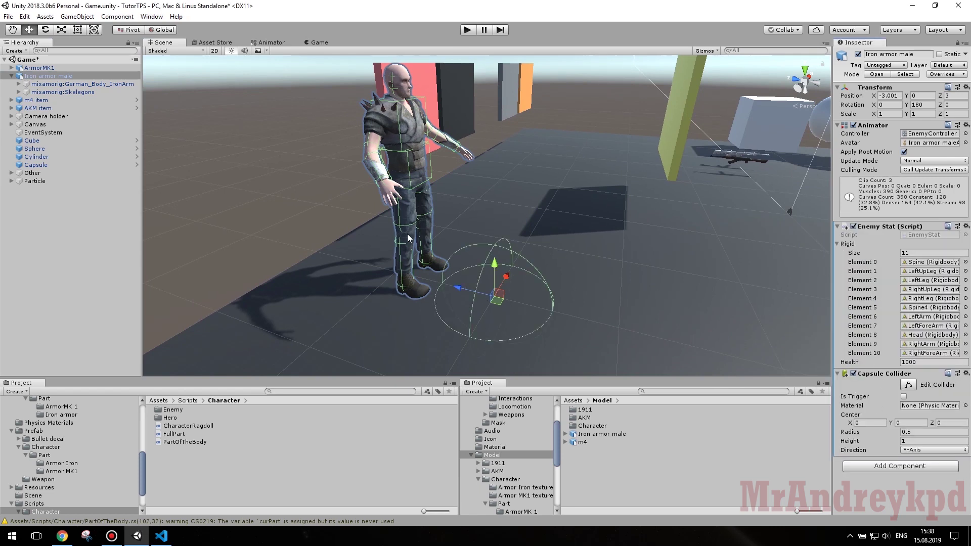
pyautogui.moveTo(301, 194); pyautogui.dragTo(341, 216, button='middle')
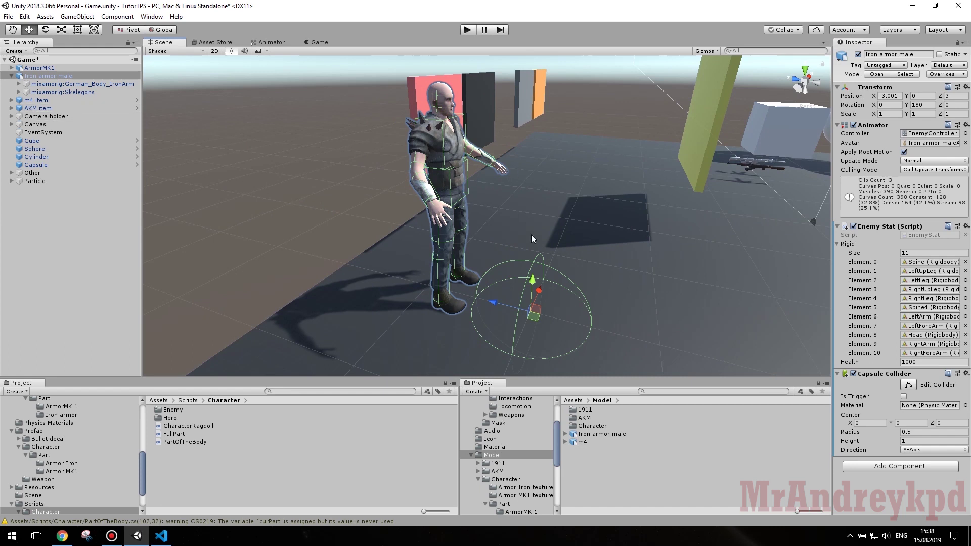
pyautogui.rightClick(870, 375)
pyautogui.click(900, 407)
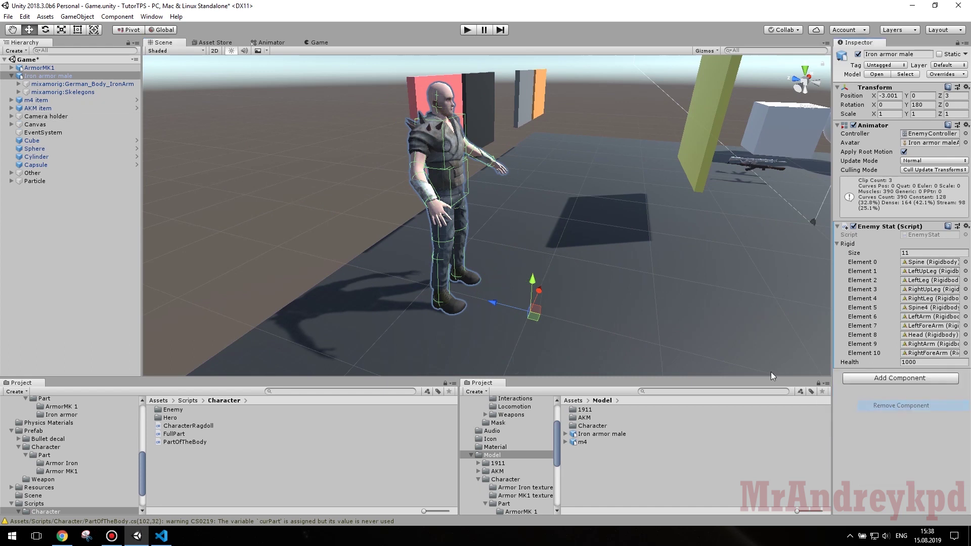
# - Undo the skeleton shift back to Z 0 and select the Spine5 bone
pyautogui.hotkey('ctrl', 'z')
pyautogui.hotkey('ctrl', 'z')
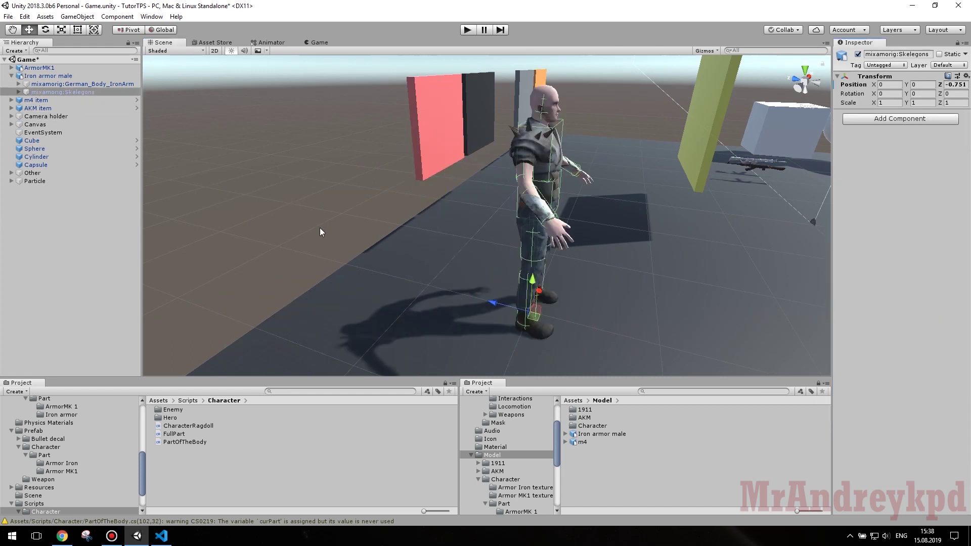
pyautogui.moveTo(336, 236)
pyautogui.mouseDown(button='middle')
pyautogui.moveTo(498, 209)
pyautogui.moveTo(399, 218)
pyautogui.mouseUp(button='middle')
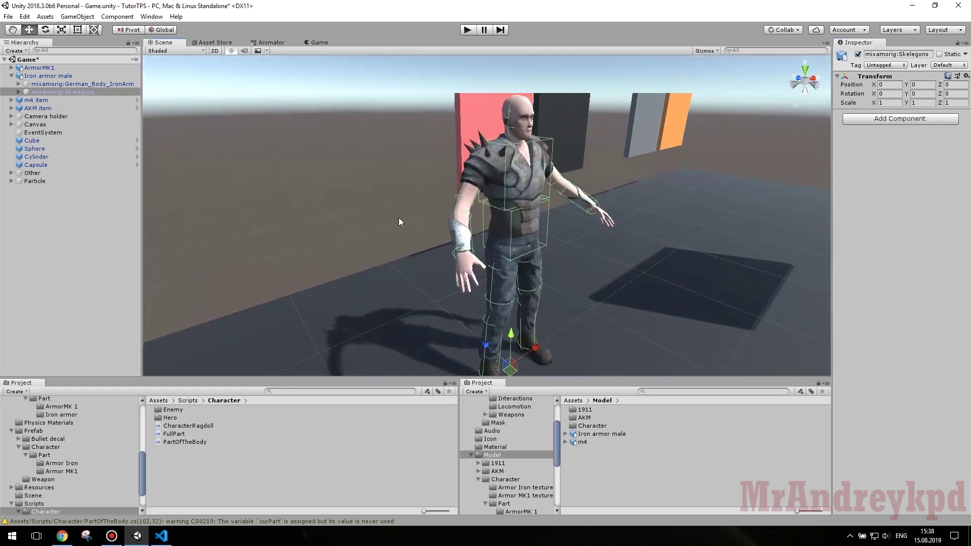
pyautogui.click(18, 93)
pyautogui.click(18, 92)
pyautogui.click(26, 100)
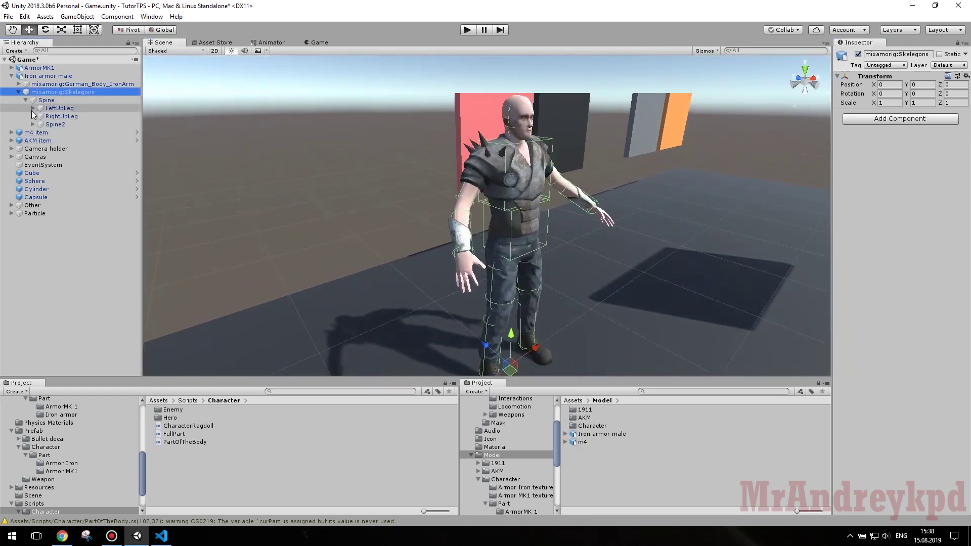
pyautogui.click(33, 125)
pyautogui.click(40, 132)
pyautogui.click(69, 140)
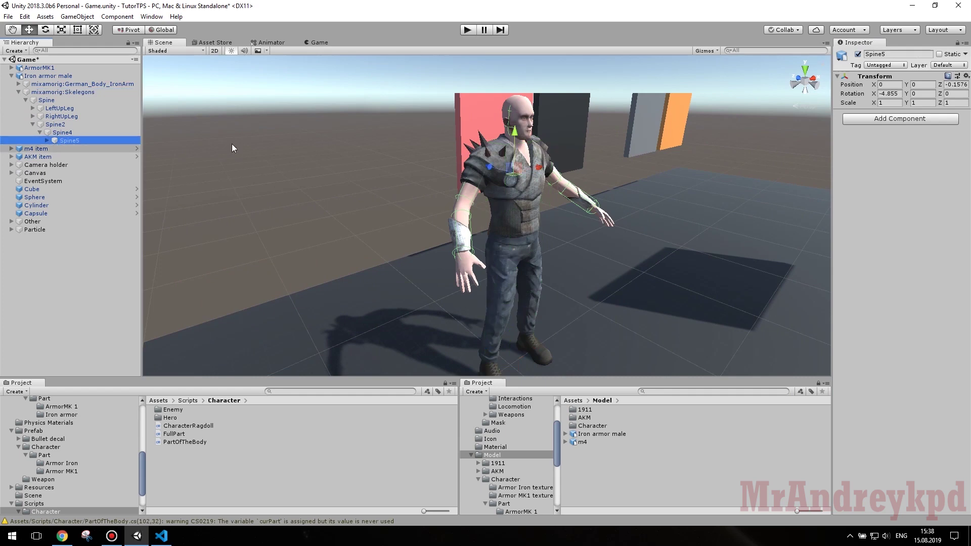
pyautogui.press('f')
# - Create an empty child under Spine5 named Brain
pyautogui.rightClick(70, 141)
pyautogui.click(101, 235)
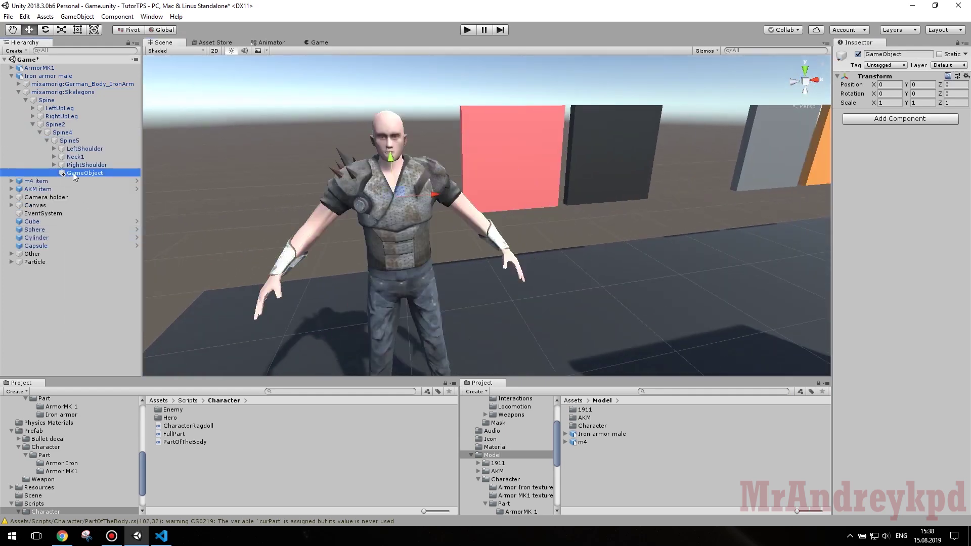
pyautogui.click(74, 174)
pyautogui.write('R')
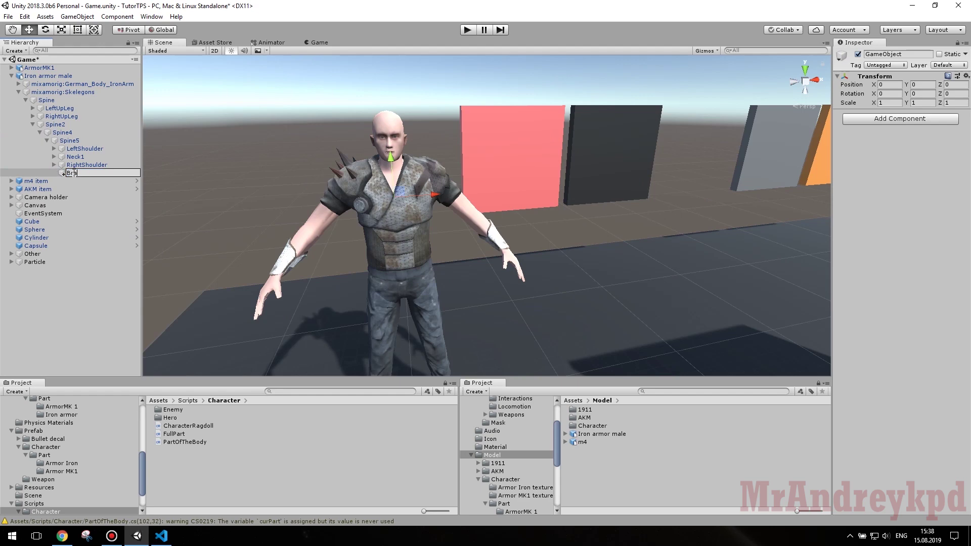
pyautogui.write('in')
pyautogui.press('Return')
pyautogui.click(905, 119)
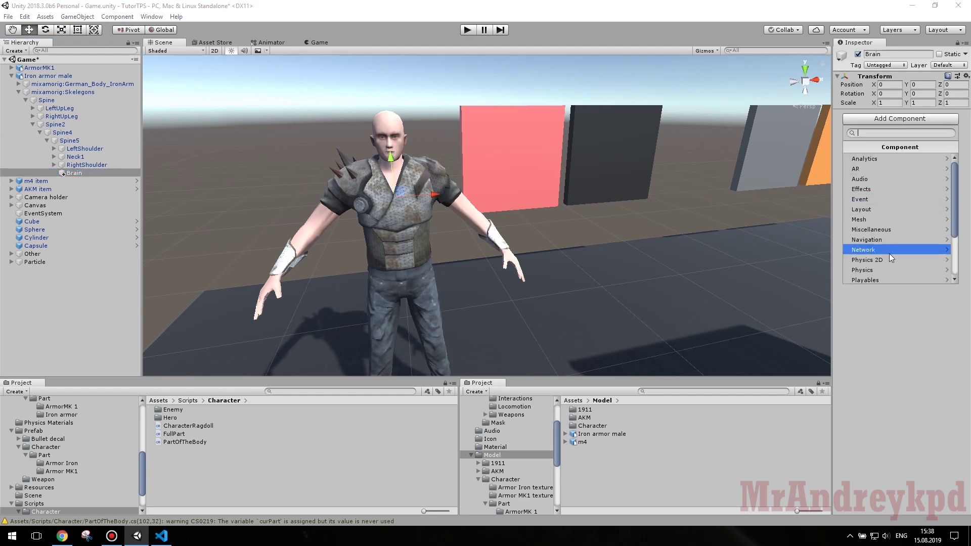
# - Add a Capsule Collider to Brain with height 1.8
pyautogui.click(863, 270)
pyautogui.click(871, 270)
pyautogui.hotkey('ctrl', 'z')
pyautogui.click(895, 117)
pyautogui.click(875, 169)
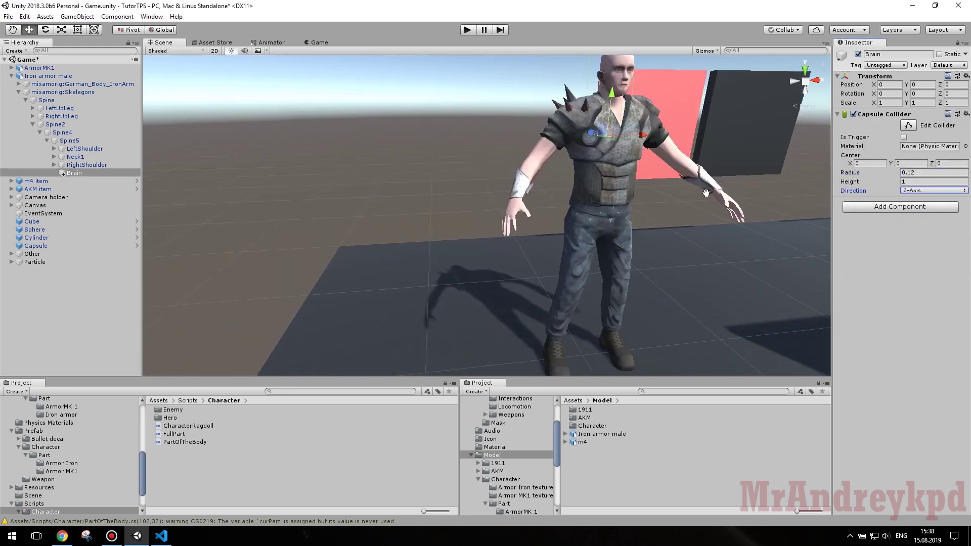
pyautogui.click(805, 90)
pyautogui.hotkey('ctrl', 'z')
pyautogui.moveTo(467, 240)
pyautogui.mouseDown(button='middle')
pyautogui.moveTo(456, 193)
pyautogui.moveTo(455, 218)
pyautogui.mouseUp(button='middle')
pyautogui.click(934, 182)
pyautogui.write('1.8')
pyautogui.press('Return')
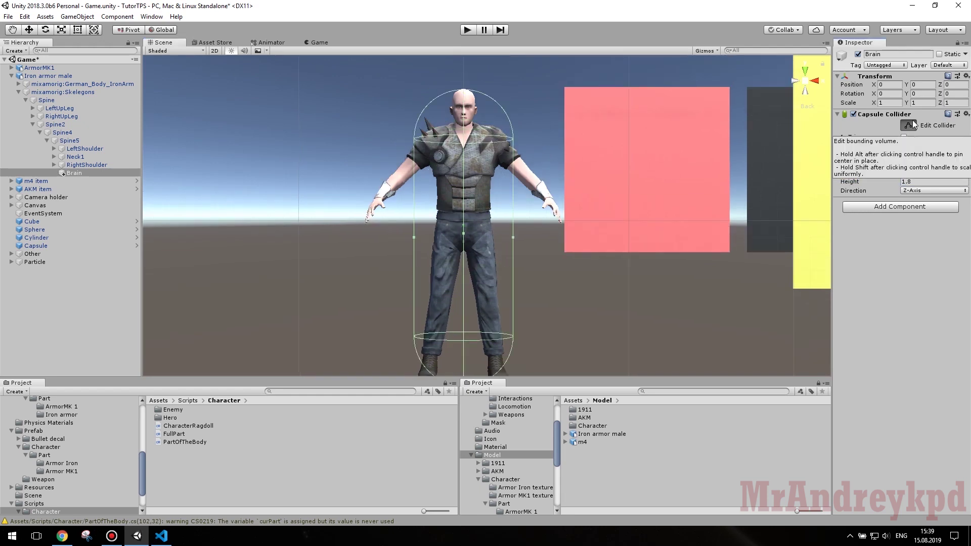
pyautogui.click(885, 65)
# - Add a new user layer named Enemy
pyautogui.click(905, 217)
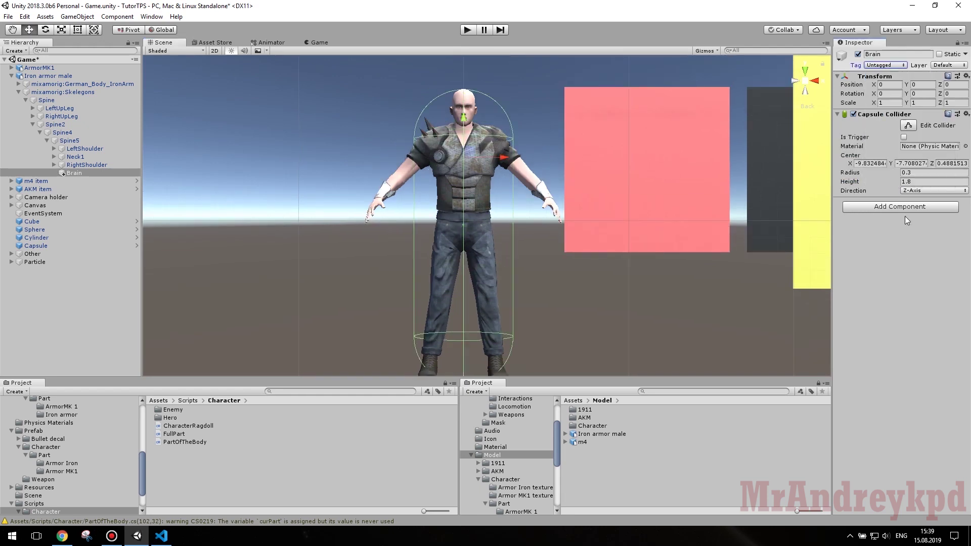
pyautogui.click(940, 65)
pyautogui.click(910, 135)
pyautogui.click(903, 181)
pyautogui.write('Enemy')
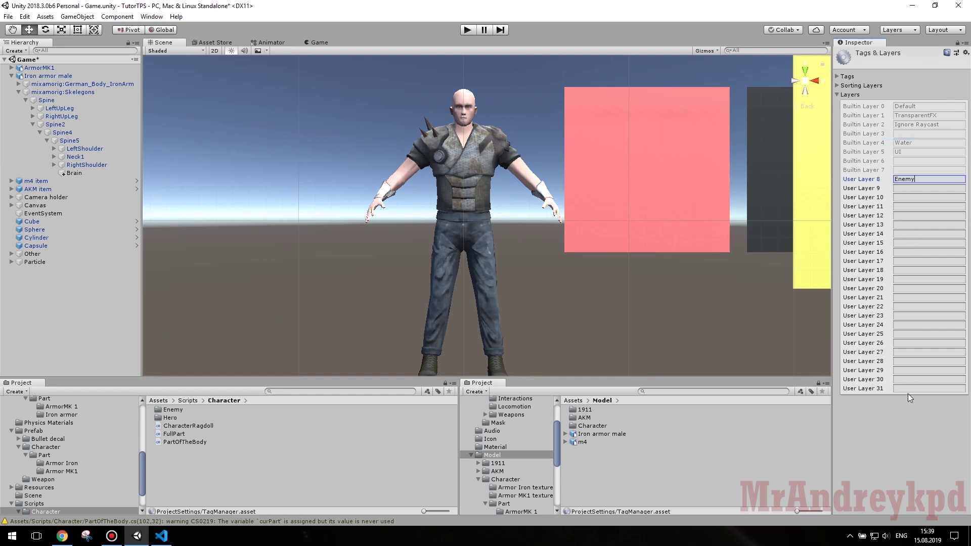
pyautogui.click(908, 394)
# - Put Brain on the Enemy layer and make its capsule collider a trigger
pyautogui.click(76, 173)
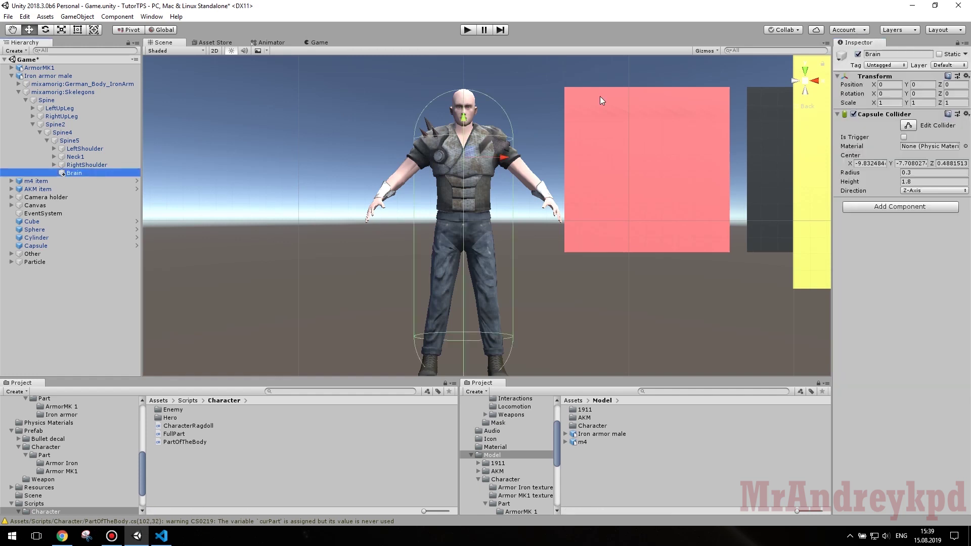
pyautogui.click(942, 65)
pyautogui.click(942, 147)
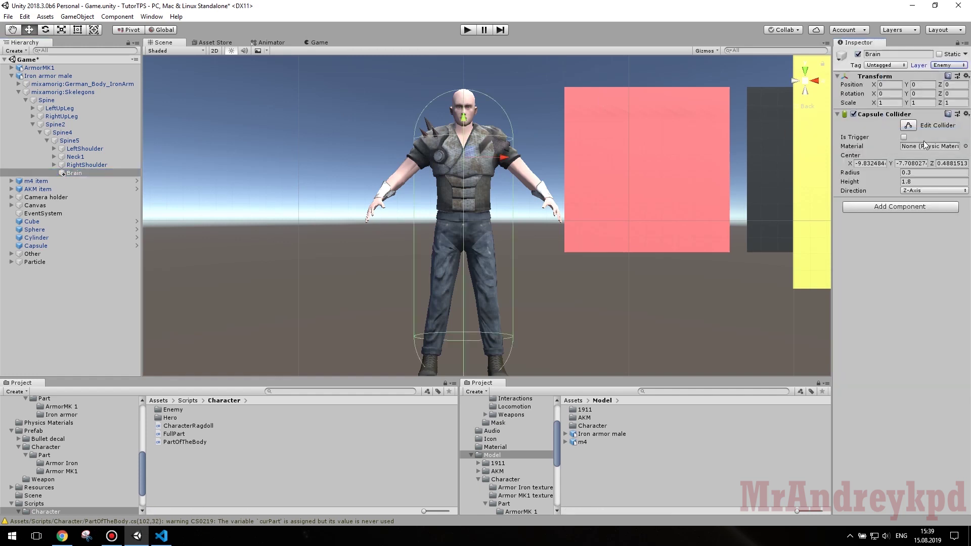
pyautogui.click(904, 137)
# - Add a kinematic Rigidbody to Brain
pyautogui.click(900, 206)
pyautogui.click(890, 359)
pyautogui.click(887, 347)
pyautogui.click(904, 247)
pyautogui.keyDown('alt'); pyautogui.moveTo(557, 127); pyautogui.dragTo(663, 120); pyautogui.keyUp('alt')
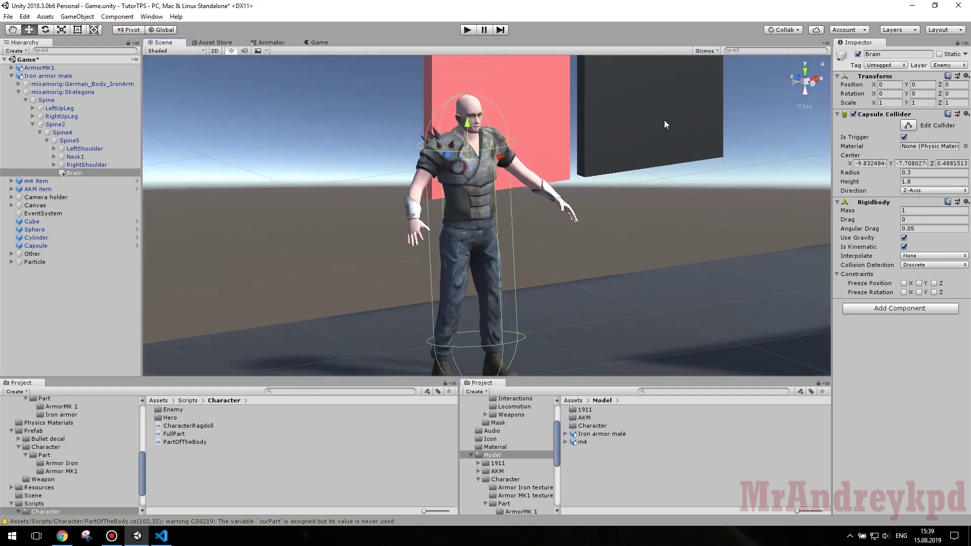
pyautogui.keyDown('alt'); pyautogui.moveTo(502, 161); pyautogui.dragTo(469, 202); pyautogui.keyUp('alt')
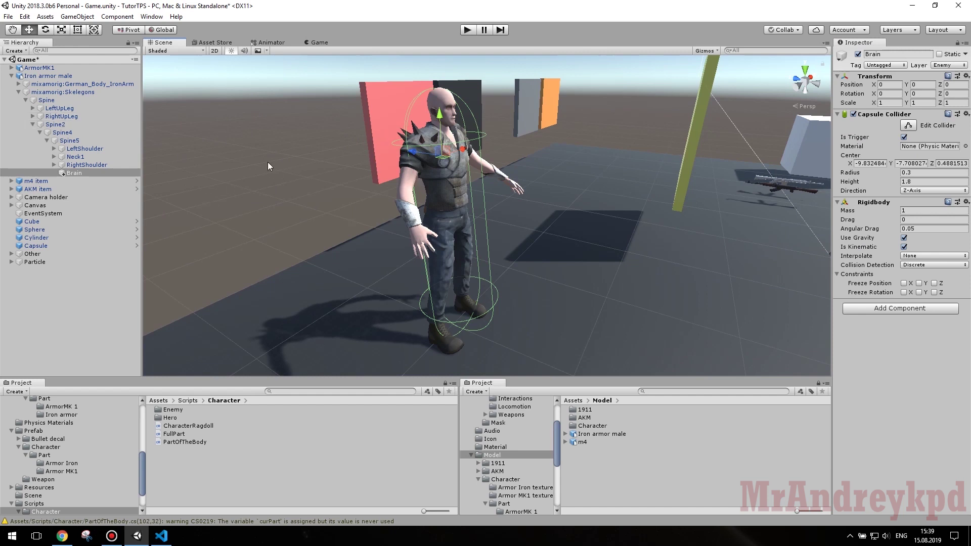
# - Orbit around the character, collapse the Capsule Collider and Rigidbody panels, and select Iron armor male
pyautogui.moveTo(461, 156)
pyautogui.keyDown('alt'); pyautogui.mouseDown()
pyautogui.moveTo(477, 177)
pyautogui.moveTo(424, 195)
pyautogui.mouseUp(); pyautogui.keyUp('alt')
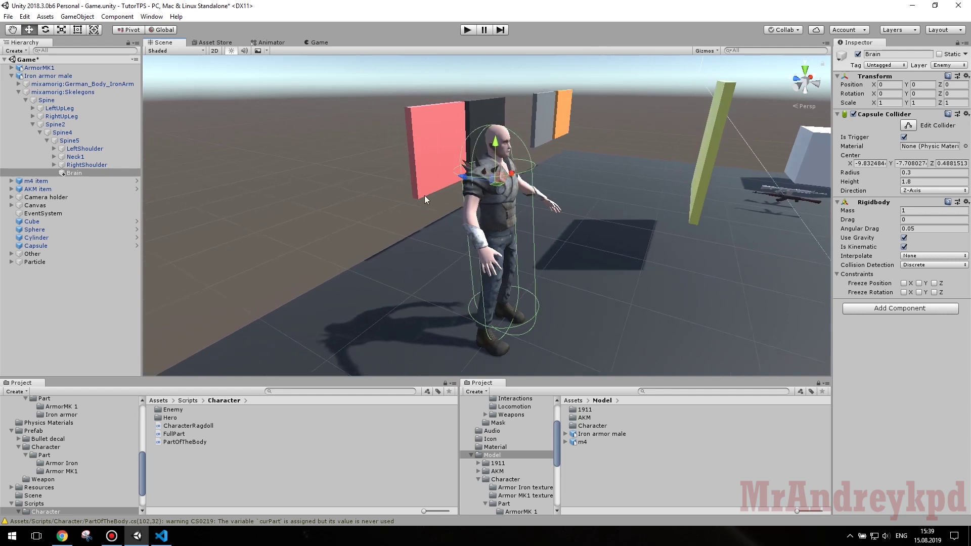
pyautogui.click(869, 115)
pyautogui.click(842, 124)
pyautogui.click(50, 76)
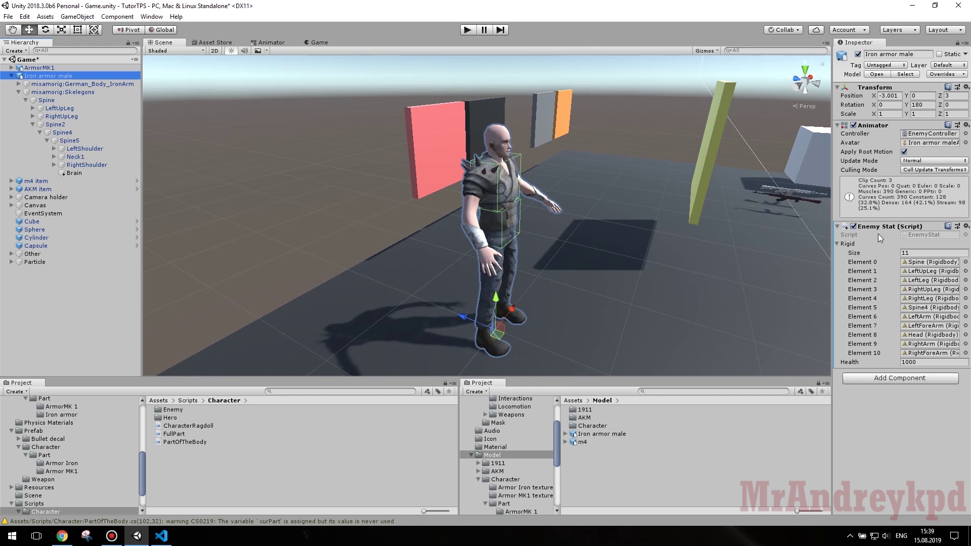
# - Drag Enemy Stat onto Brain, select the LeftLeg, Head, RightArm and RightForeArm bones, then collapse the tree
pyautogui.moveTo(888, 227); pyautogui.dragTo(75, 175)
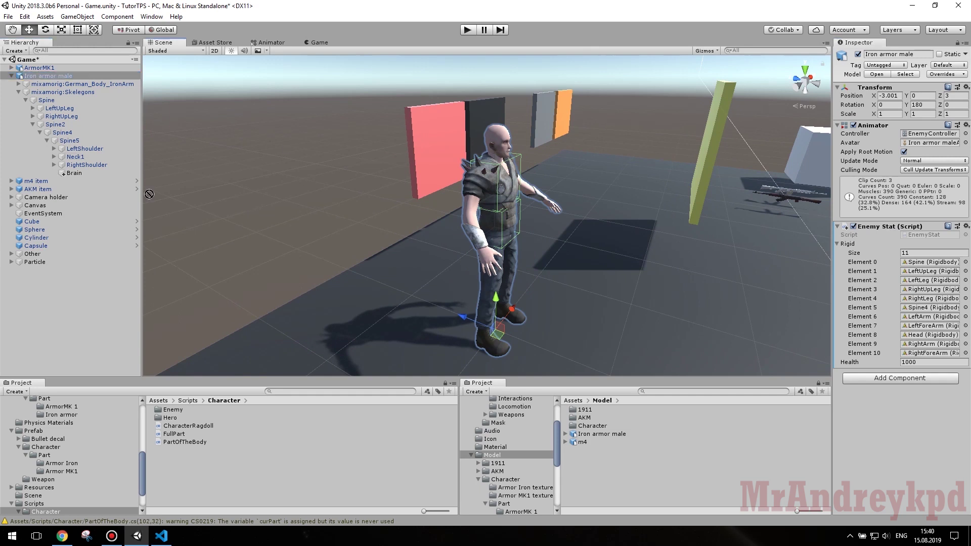
pyautogui.moveTo(75, 174); pyautogui.dragTo(77, 183)
pyautogui.doubleClick(931, 280)
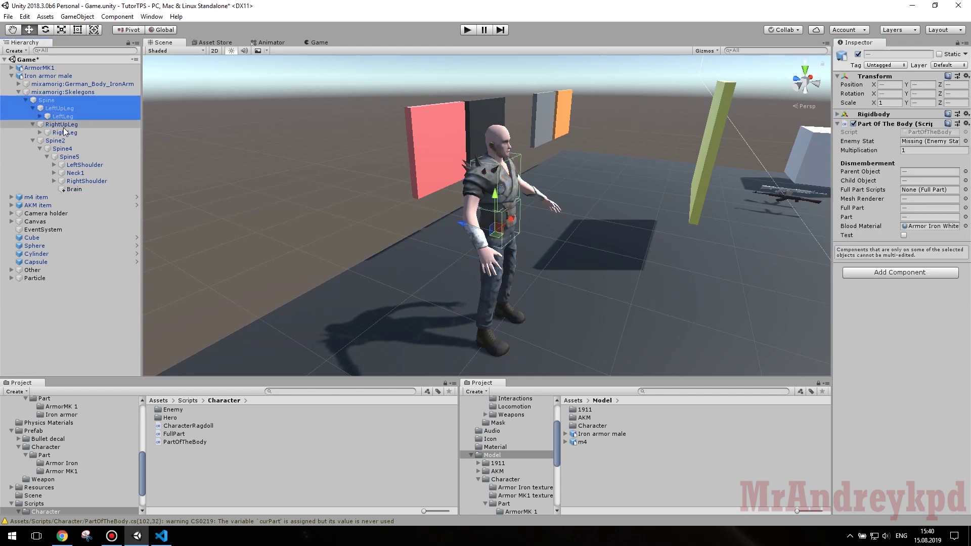
pyautogui.keyDown('ctrl'); pyautogui.click(81, 198); pyautogui.keyUp('ctrl')
pyautogui.click(54, 205)
pyautogui.keyDown('ctrl'); pyautogui.click(87, 213); pyautogui.keyUp('ctrl')
pyautogui.keyDown('ctrl'); pyautogui.click(100, 222); pyautogui.keyUp('ctrl')
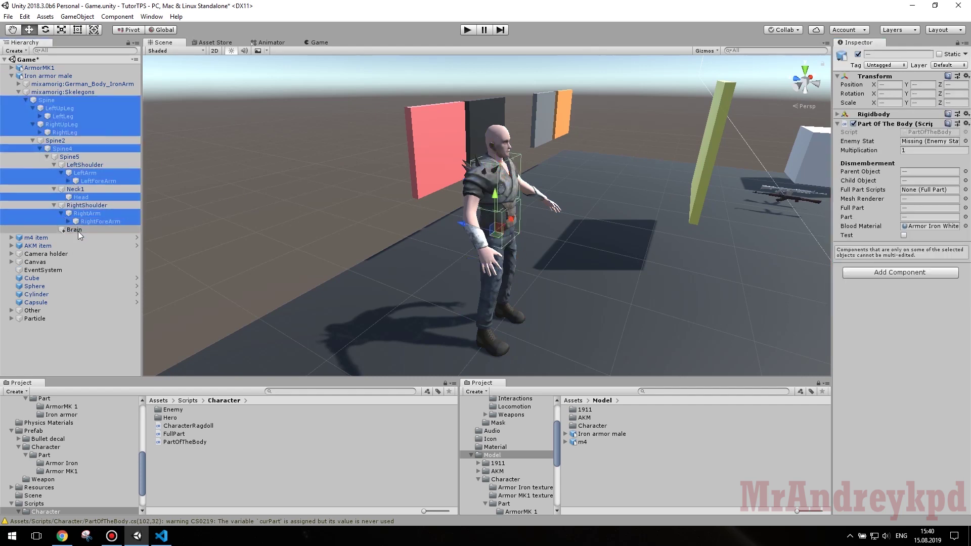
pyautogui.click(18, 92)
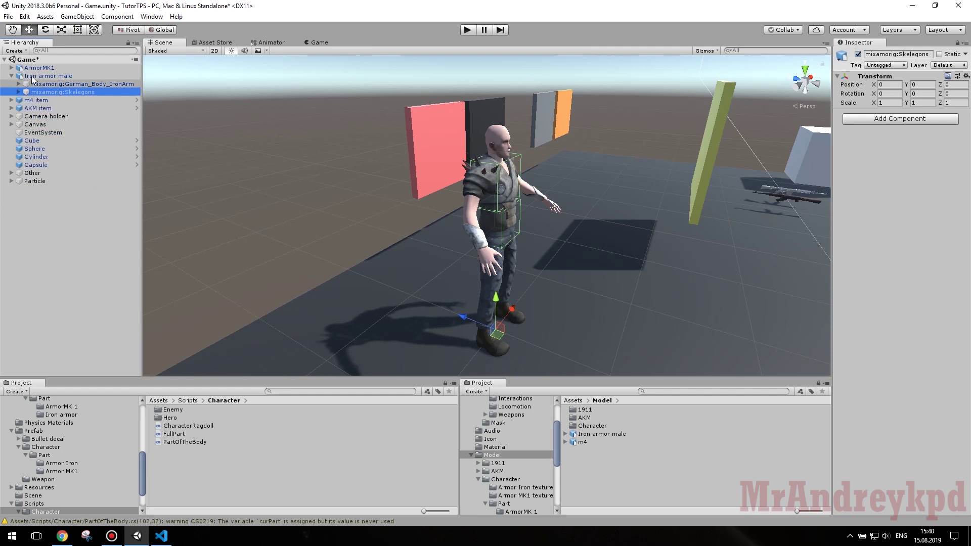
# - Reselect Iron armor male and orbit the Scene view around it from higher up
pyautogui.click(48, 75)
pyautogui.moveTo(586, 174)
pyautogui.keyDown('alt'); pyautogui.mouseDown()
pyautogui.moveTo(514, 160)
pyautogui.moveTo(248, 185)
pyautogui.mouseUp(); pyautogui.keyUp('alt')
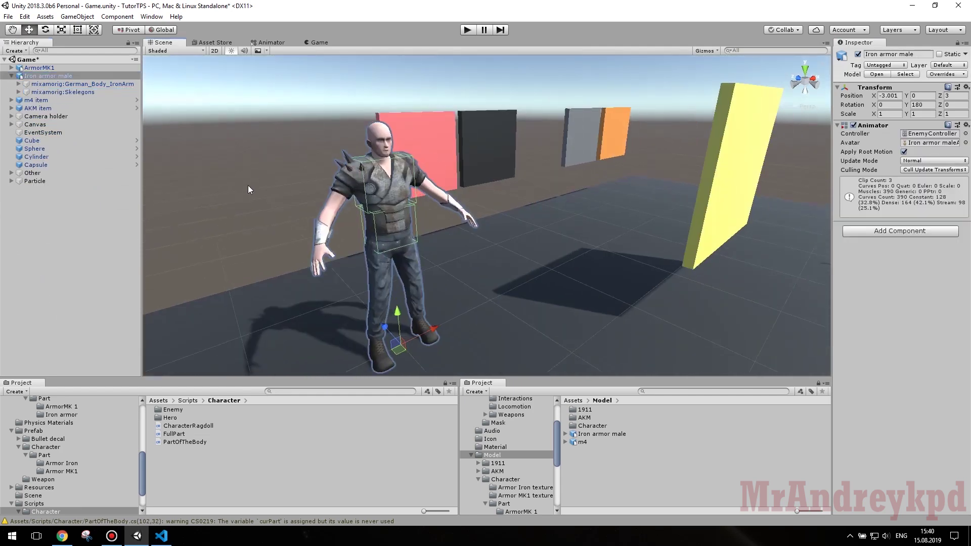
pyautogui.moveTo(411, 346)
pyautogui.keyDown('alt'); pyautogui.mouseDown()
pyautogui.moveTo(552, 299)
pyautogui.moveTo(557, 277)
pyautogui.mouseUp(); pyautogui.keyUp('alt')
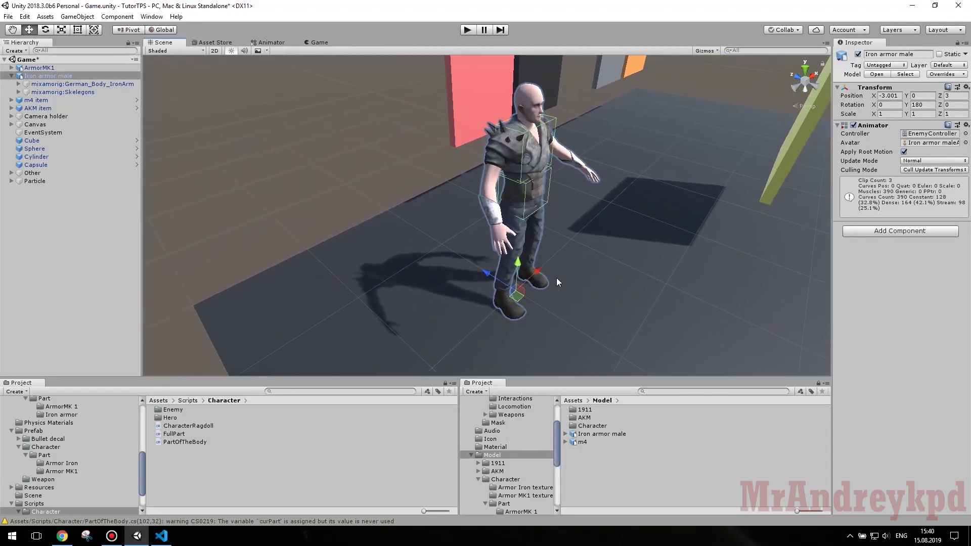
pyautogui.keyDown('alt'); pyautogui.moveTo(557, 278); pyautogui.dragTo(530, 273); pyautogui.keyUp('alt')
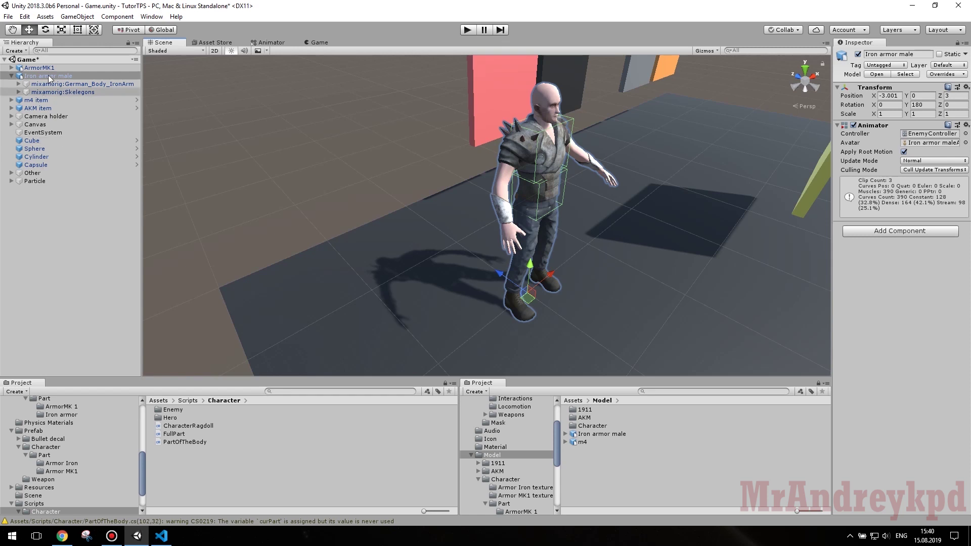
pyautogui.click(21, 78)
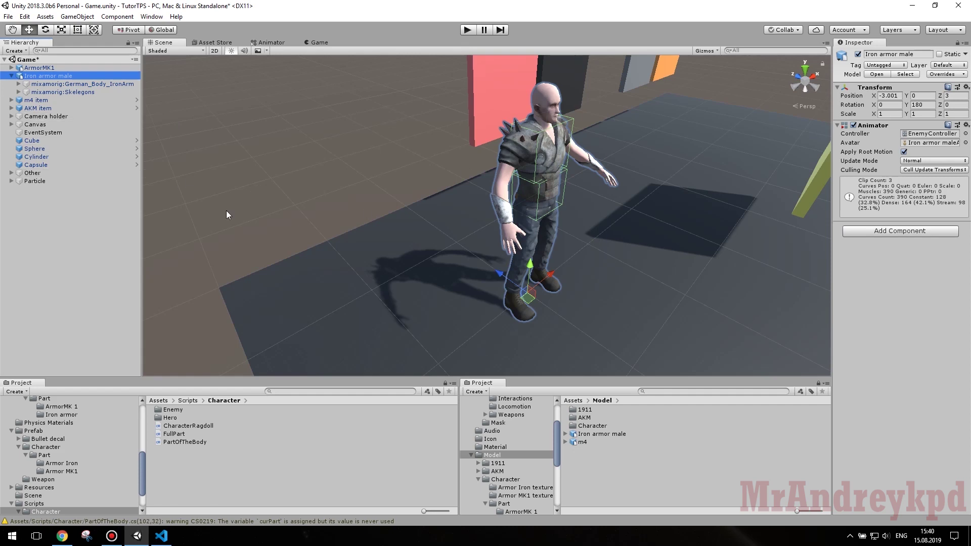
pyautogui.moveTo(226, 210); pyautogui.dragTo(341, 201, button='right')
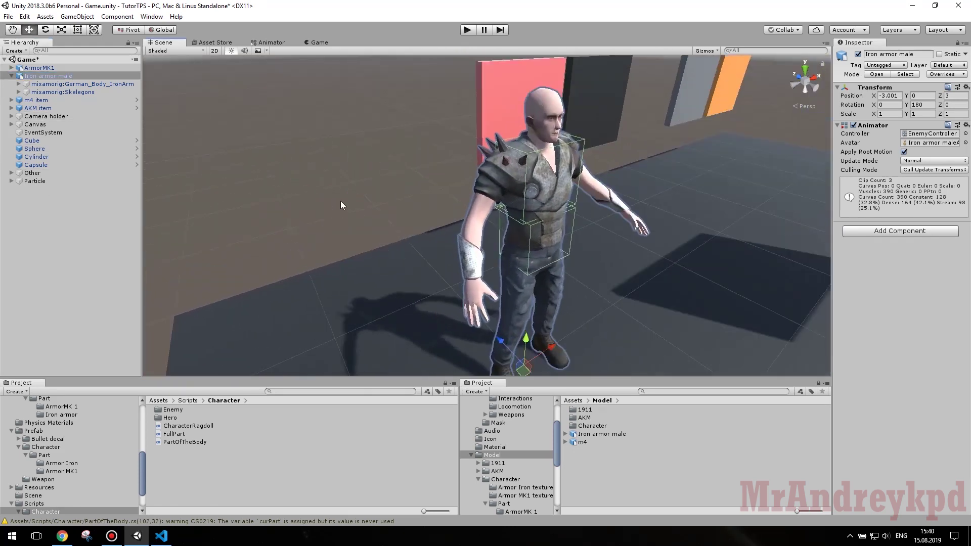
pyautogui.moveTo(341, 205); pyautogui.dragTo(641, 201, button='right')
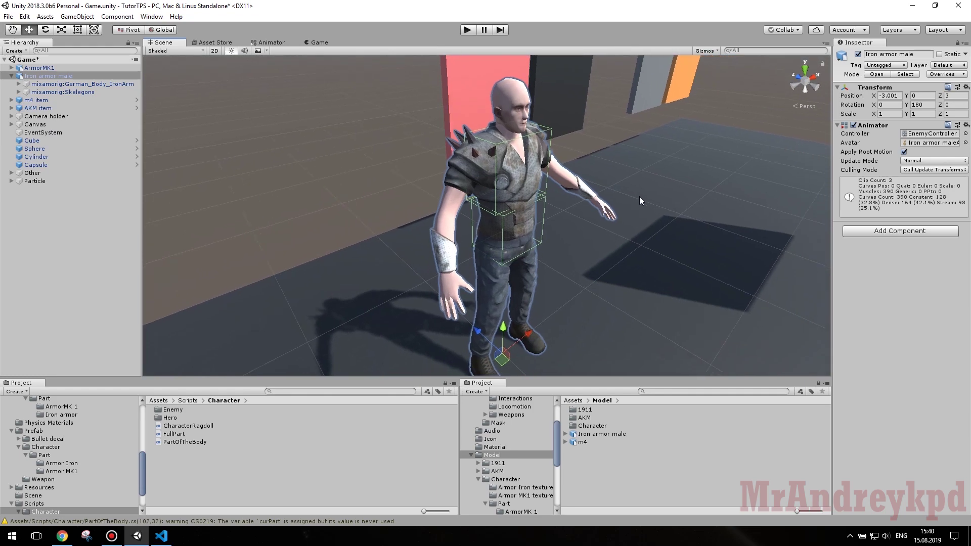
# - Add the CharacterRagdoll script to Iron armor male, then open Brain's EnemyStat script in Visual Studio Code
pyautogui.moveTo(195, 426); pyautogui.dragTo(896, 332)
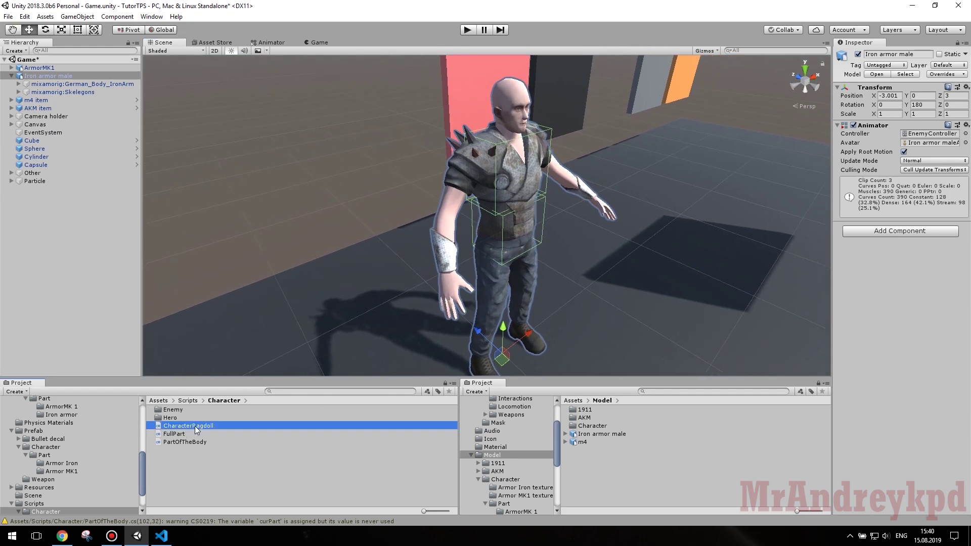
pyautogui.click(19, 93)
pyautogui.click(98, 231)
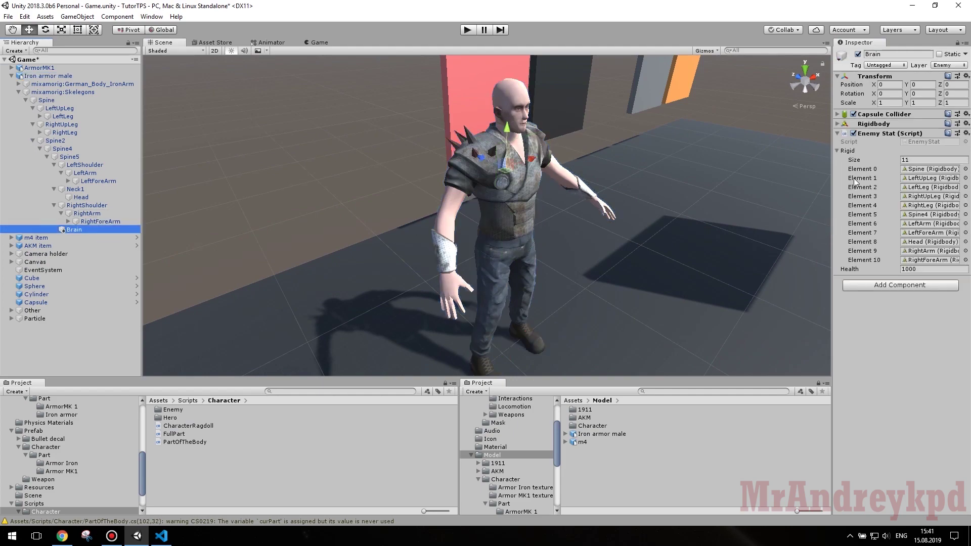
pyautogui.click(924, 137)
pyautogui.doubleClick(925, 139)
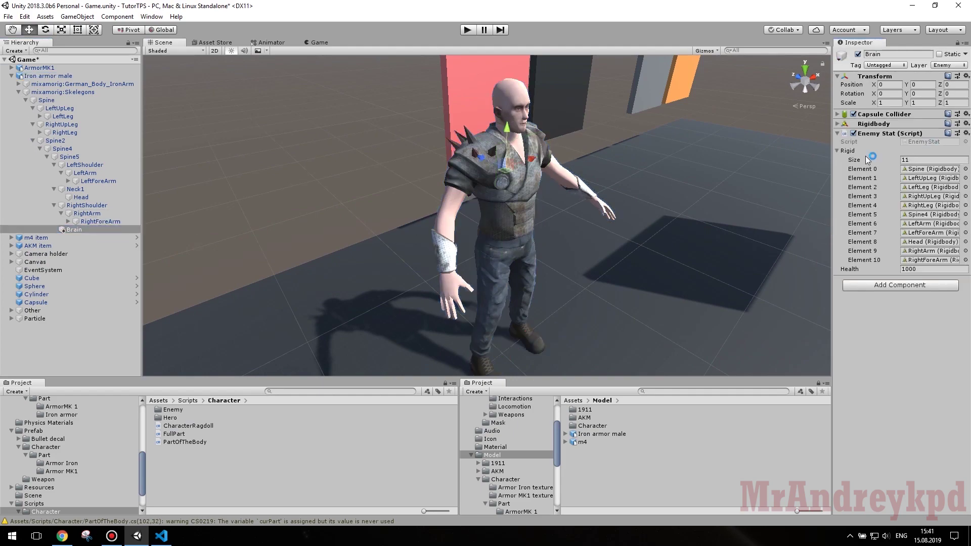
pyautogui.click(180, 119)
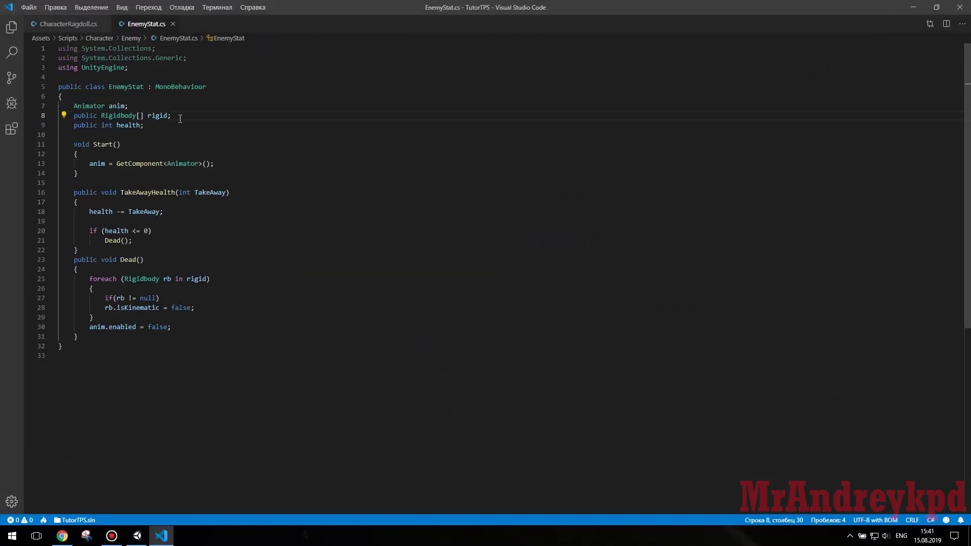
# - Comment out the Rigidbody[] field and add 'public CharacterRagdoll characterRagdoll;' above it
pyautogui.hotkey('ctrl', '/')
pyautogui.hotkey('ctrl', 'shift', 'Return')
pyautogui.write('cha')
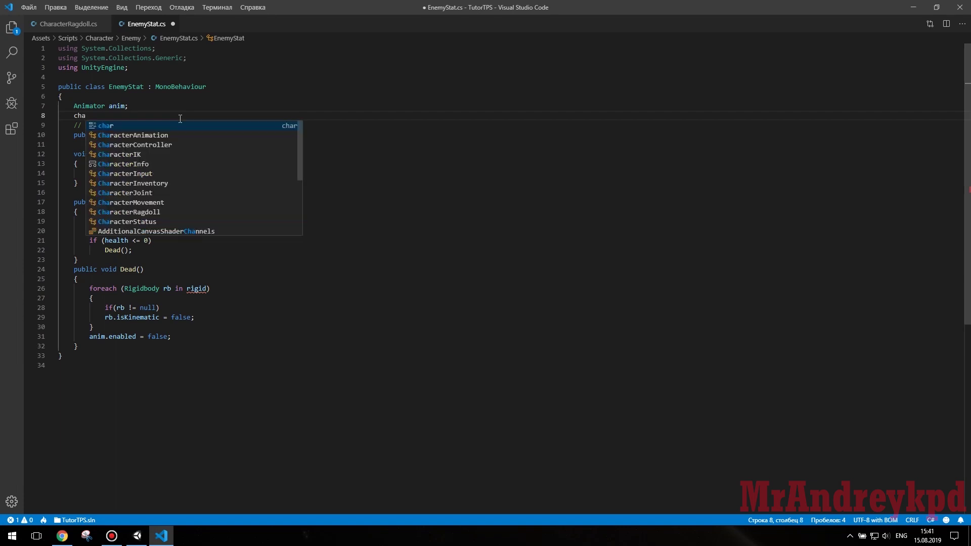
pyautogui.write('ra')
pyautogui.press('Down')
pyautogui.press('Down')
pyautogui.press('Down')
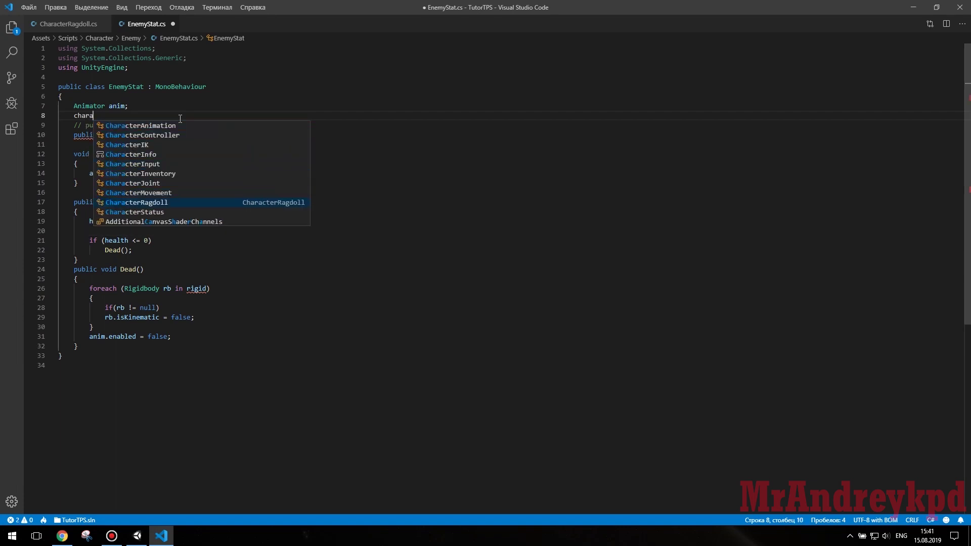
pyautogui.press('Return')
pyautogui.write('chara')
pyautogui.press('Return')
pyautogui.write(';')
pyautogui.press('Home')
pyautogui.write('public')
# - Comment out the foreach loop in Dead() and save EnemyStat.cs
pyautogui.moveTo(183, 125); pyautogui.dragTo(85, 125)
pyautogui.click(57, 24)
pyautogui.click(146, 24)
pyautogui.moveTo(59, 288); pyautogui.dragTo(94, 327)
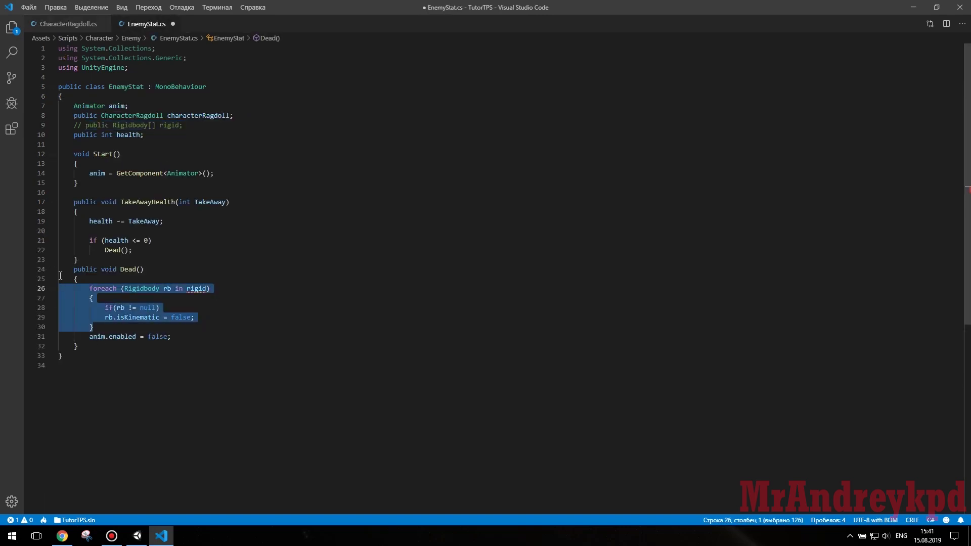
pyautogui.hotkey('ctrl', '/')
pyautogui.hotkey('ctrl', 's')
# - In CharacterRagdoll.cs, insert blank lines after the class opening brace
pyautogui.click(74, 26)
pyautogui.click(89, 134)
pyautogui.click(81, 97)
pyautogui.press('Return')
pyautogui.press('Return')
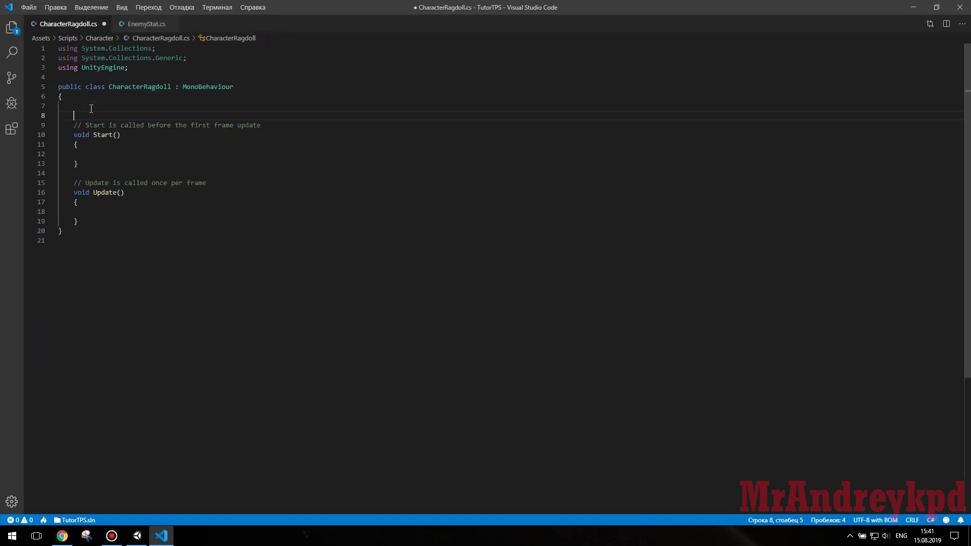
# - Declare 'public enum RagdollState { Ragdoll = 0, Blend, GettingUpAnim }' inside the class, followed by blank lines
pyautogui.press('Return')
pyautogui.click(91, 109)
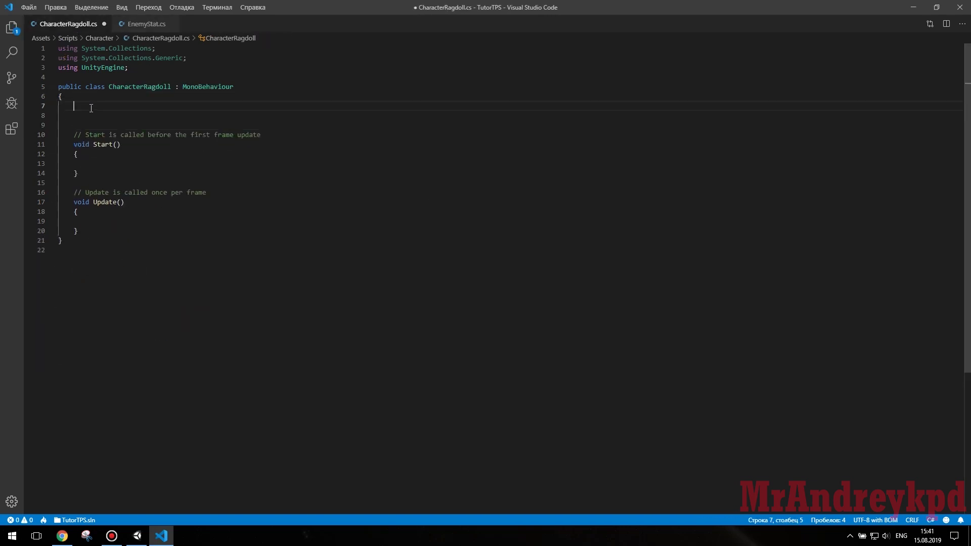
pyautogui.write('public enum Rag')
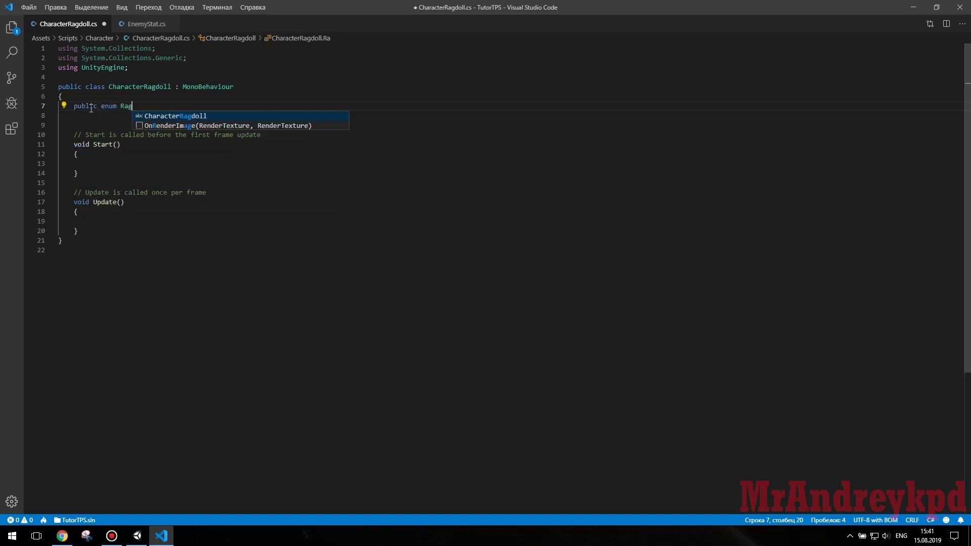
pyautogui.write('dollState')
pyautogui.press('Return')
pyautogui.write('{')
pyautogui.press('Return')
pyautogui.write('Ragdoll = 0,')
pyautogui.press('Return')
pyautogui.write('Blend,')
pyautogui.press('Return')
pyautogui.write('GettingUpAnim')
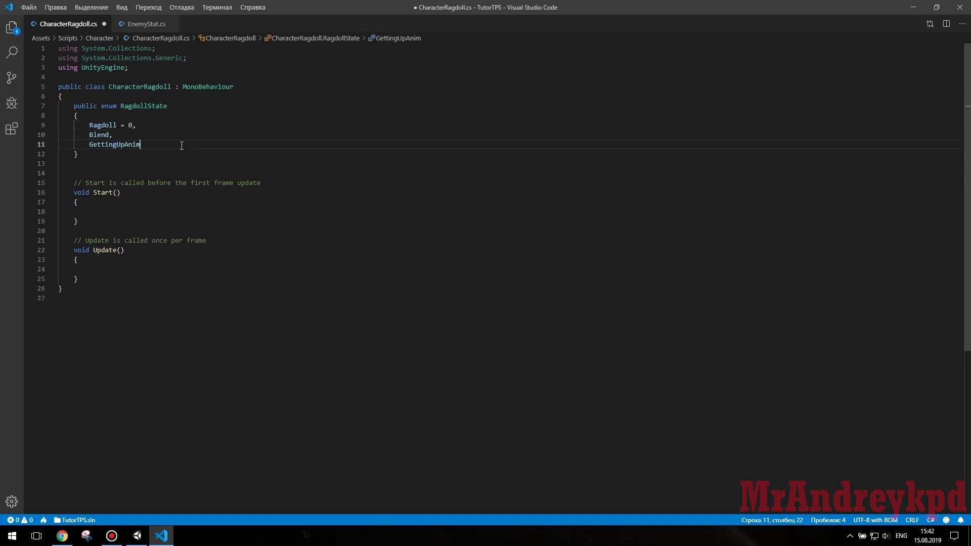
pyautogui.click(282, 156)
pyautogui.press('Return')
pyautogui.press('Return')
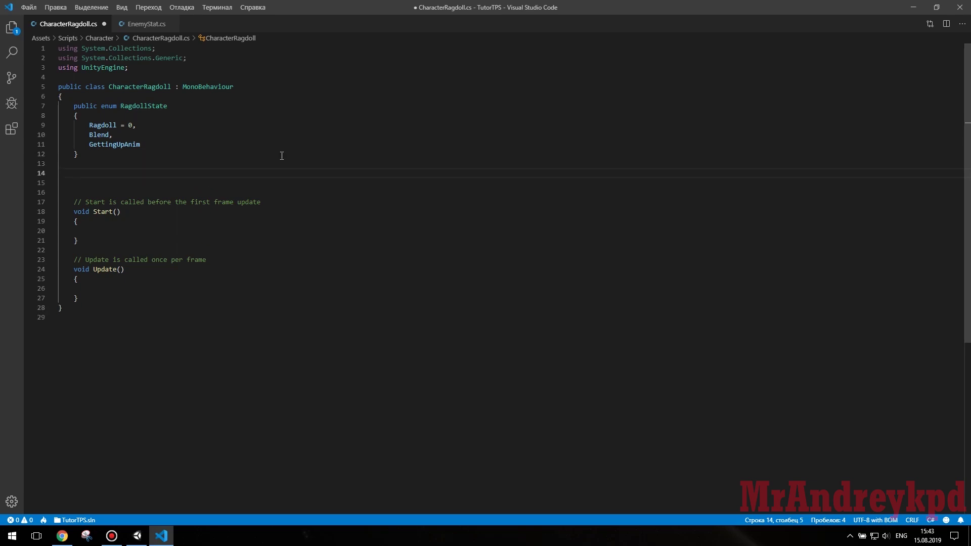
# - Add a public BodyParts enum with pasted entries Spine through RightKnee and Body_Count
pyautogui.write('public enum BodyParts')
pyautogui.press('Return')
pyautogui.write('{')
pyautogui.press('Return')
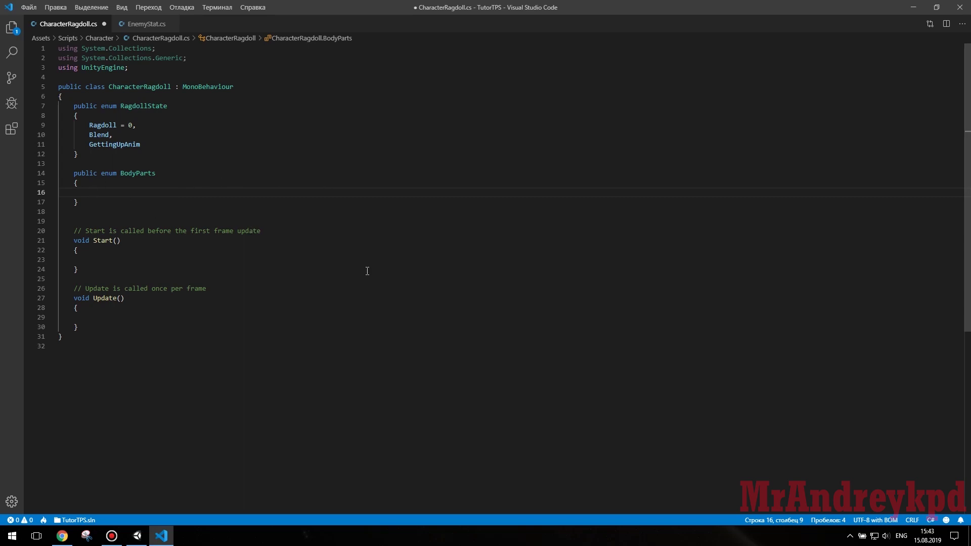
pyautogui.hotkey('ctrl', 'v')
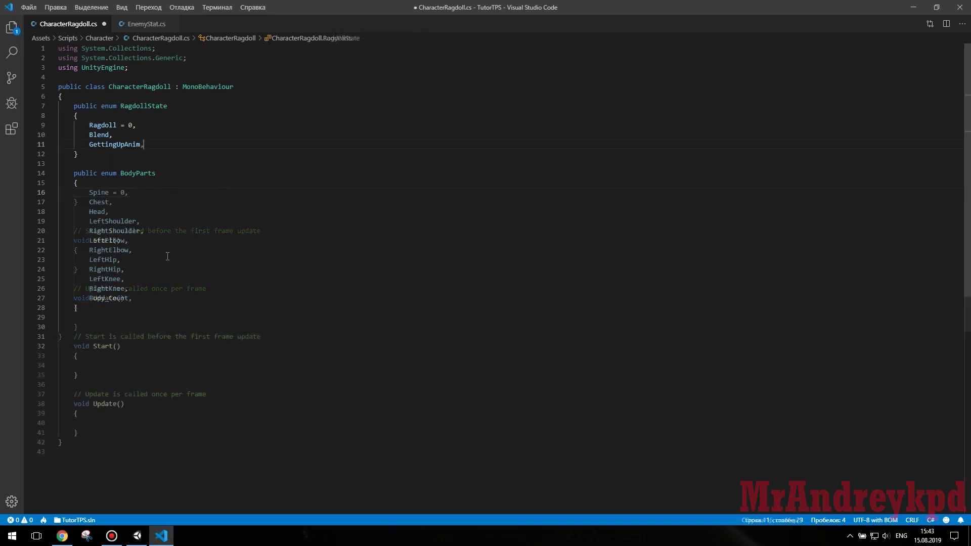
pyautogui.doubleClick(107, 300)
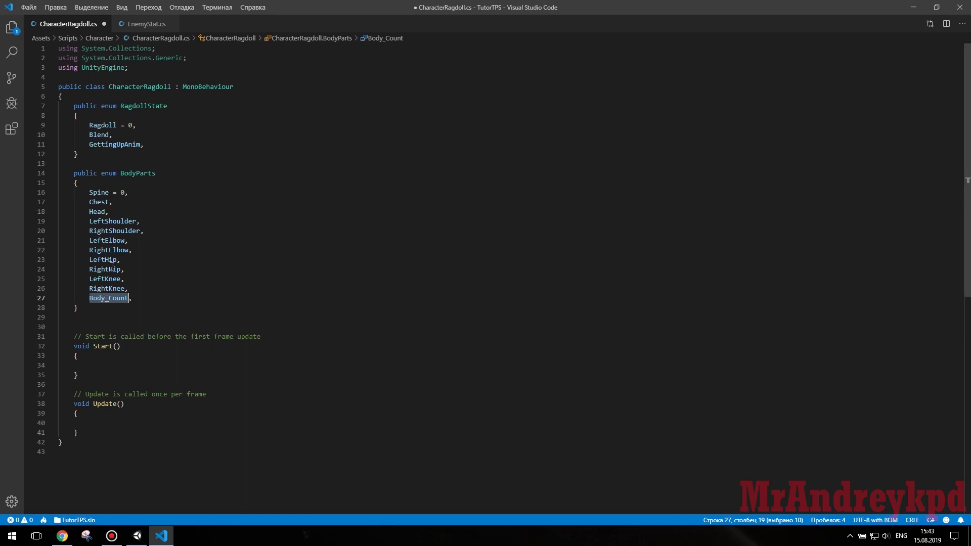
pyautogui.moveTo(88, 192); pyautogui.dragTo(141, 291)
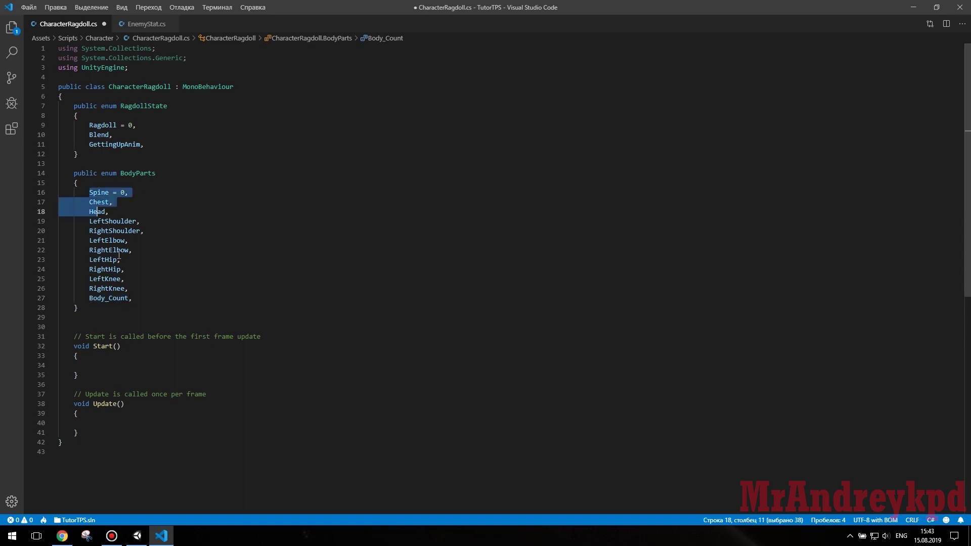
pyautogui.click(145, 288)
pyautogui.click(108, 307)
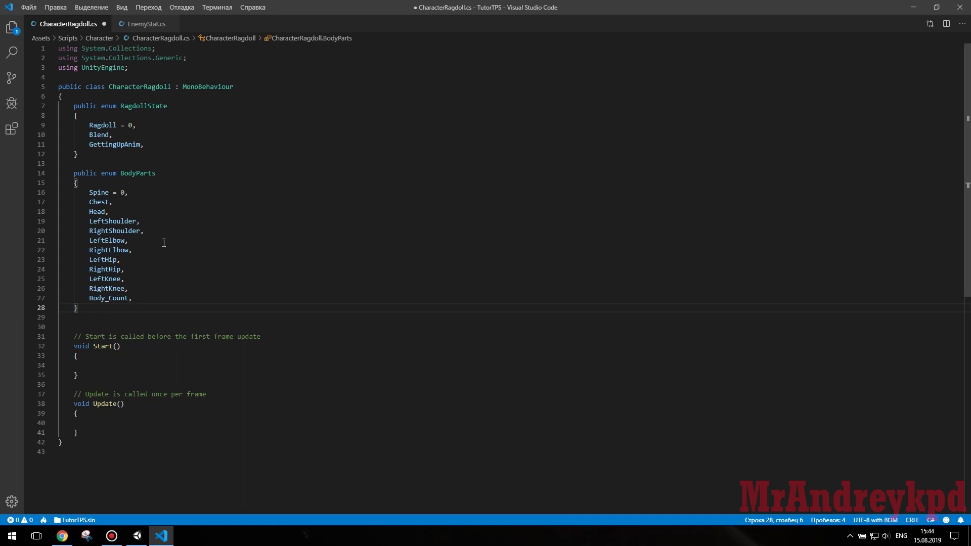
pyautogui.moveTo(91, 204); pyautogui.dragTo(109, 204)
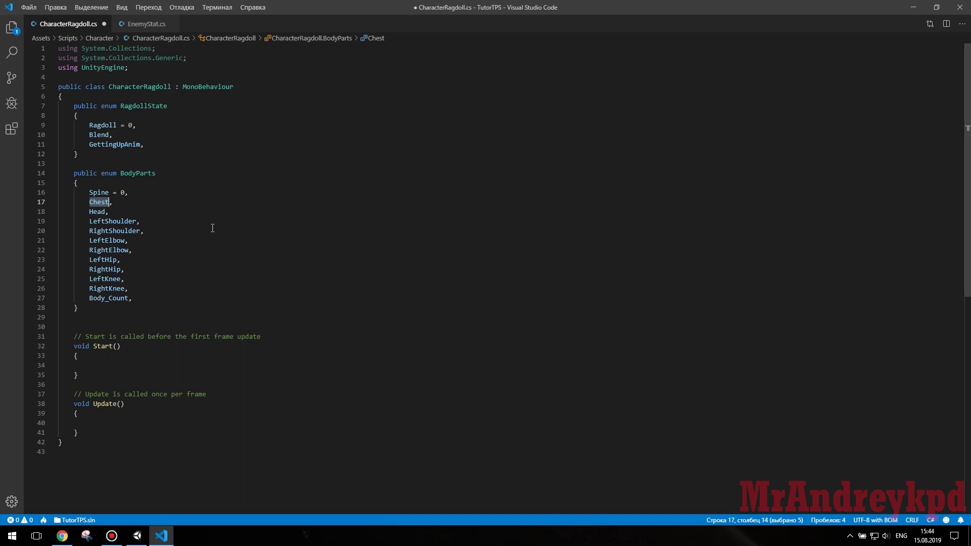
# - Below the enum, add an empty '[System.Serializable] public class BodyPartInfo { }'
pyautogui.click(130, 308)
pyautogui.press('Return')
pyautogui.press('Return')
pyautogui.write('public class BodyPartInfo')
pyautogui.press('Return')
pyautogui.write('{')
pyautogui.press('Return')
pyautogui.press('Up')
pyautogui.press('Up')
pyautogui.press('Home')
pyautogui.press('Return')
pyautogui.press('Up')
pyautogui.write('[System.Serializable')
pyautogui.scroll(-2, 130, 308)
pyautogui.click(111, 308)
pyautogui.scroll(2, 132, 357)
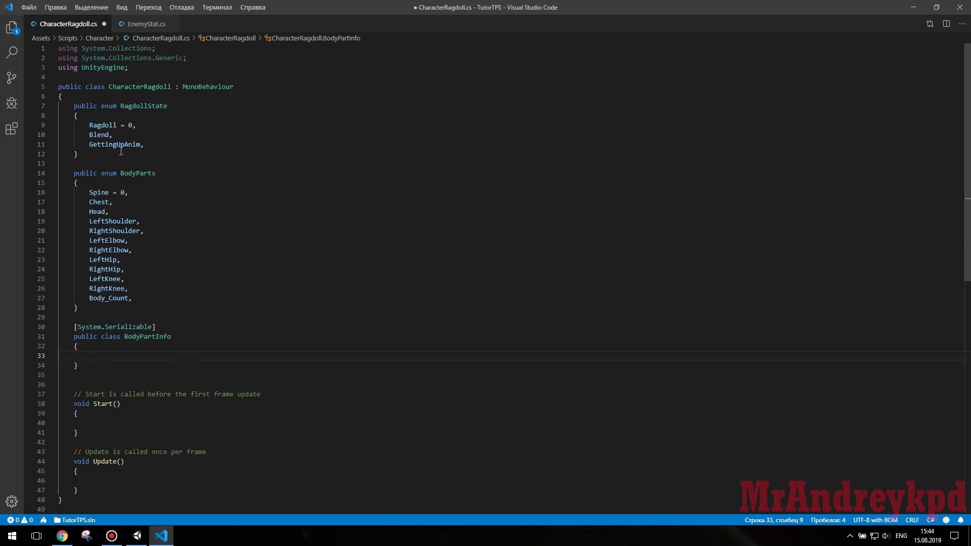
# - Add the fields bodyParts = BodyParts.Body_Count, transform = null and Transform orig_parent to BodyPartInfo
pyautogui.scroll(-3, 344, 298)
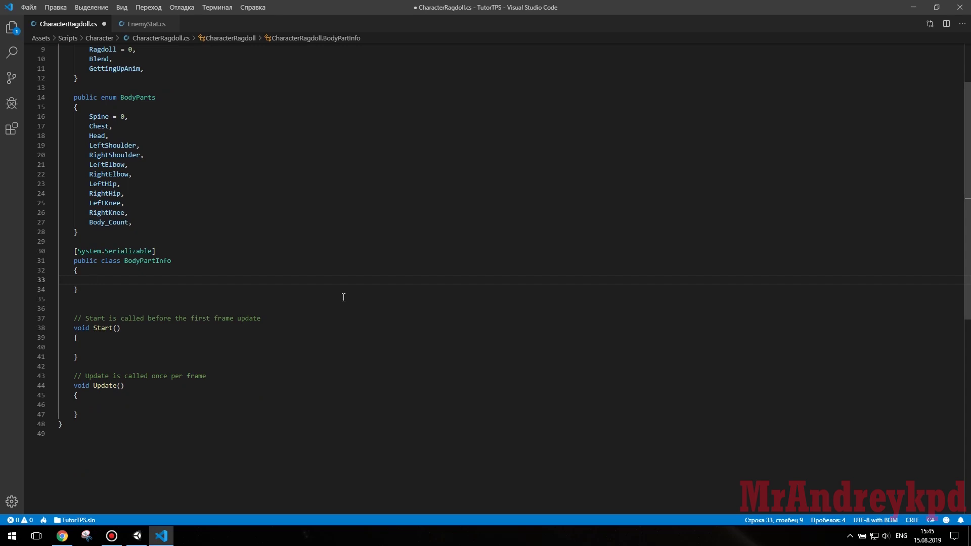
pyautogui.scroll(3, 395, 308)
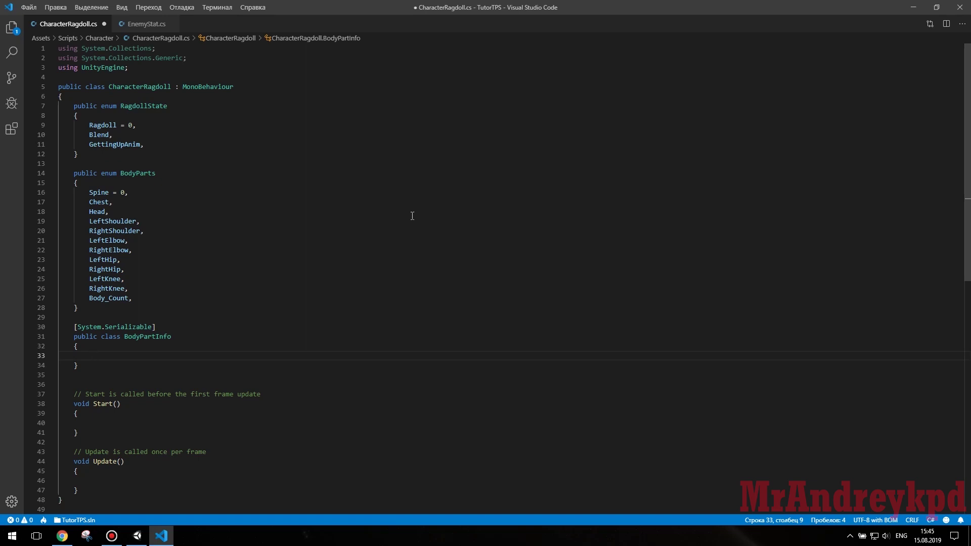
pyautogui.scroll(-3, 412, 216)
pyautogui.write('public BodyParts bodyParts')
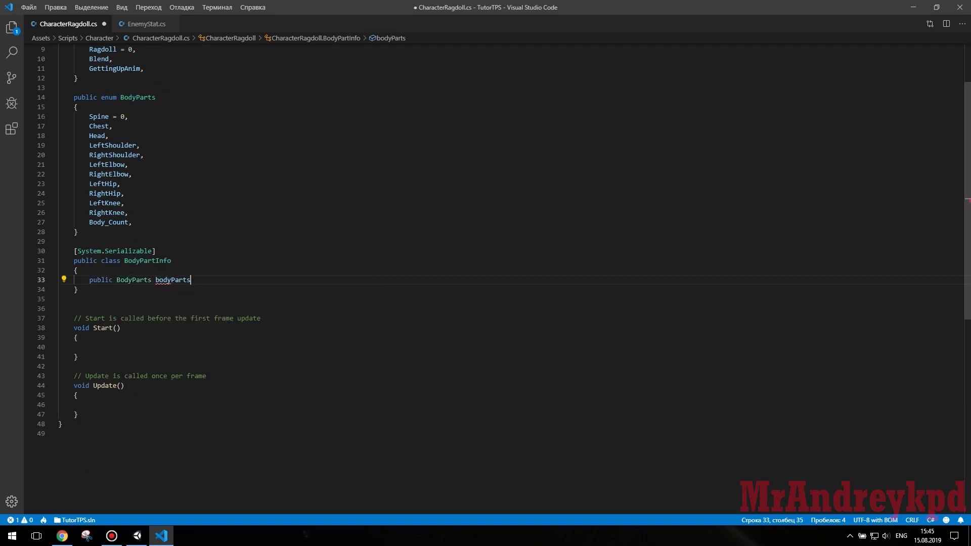
pyautogui.write(' = BodyParts.Body_Count;')
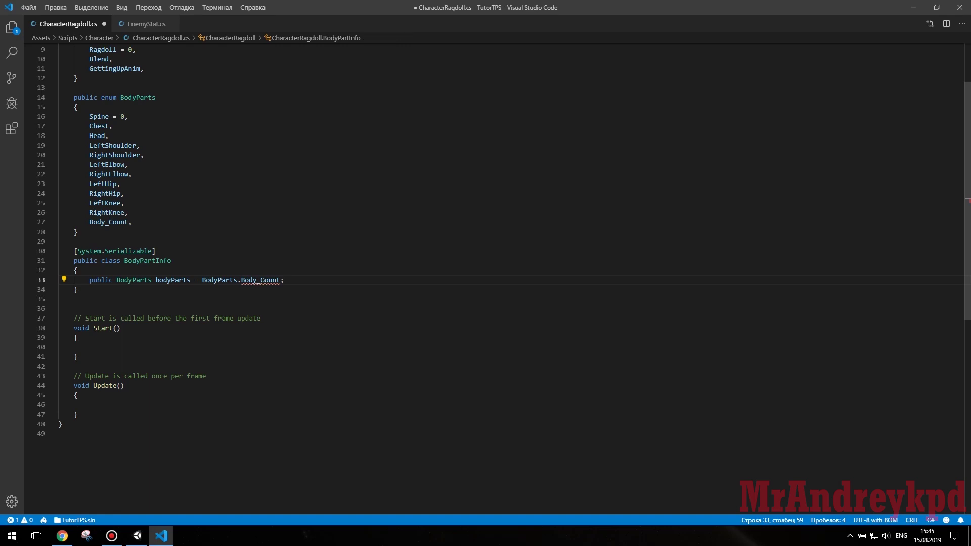
pyautogui.press('Return')
pyautogui.write('public Transform transform = null')
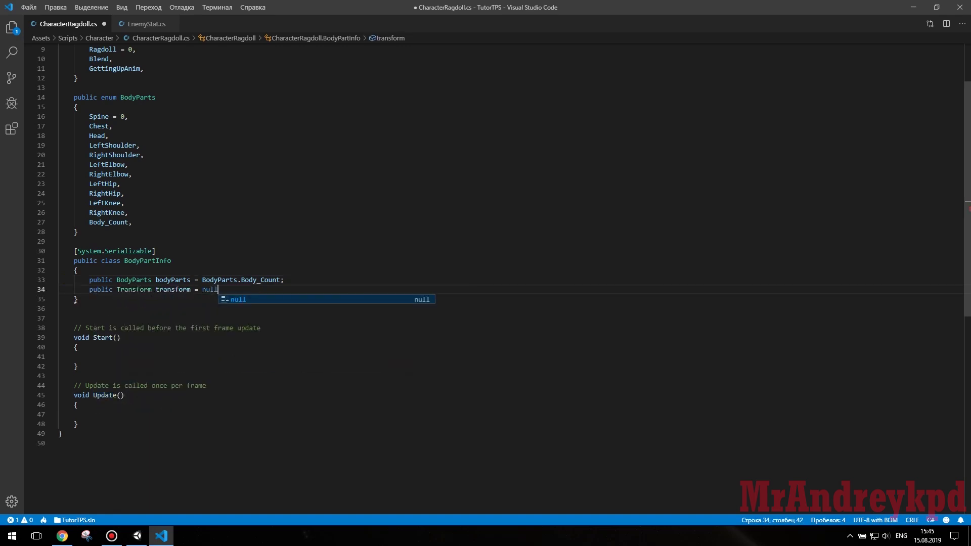
pyautogui.write(';')
pyautogui.press('Return')
pyautogui.write('public Trna')
pyautogui.press('Return')
pyautogui.write('orig_parent;')
pyautogui.press('Return')
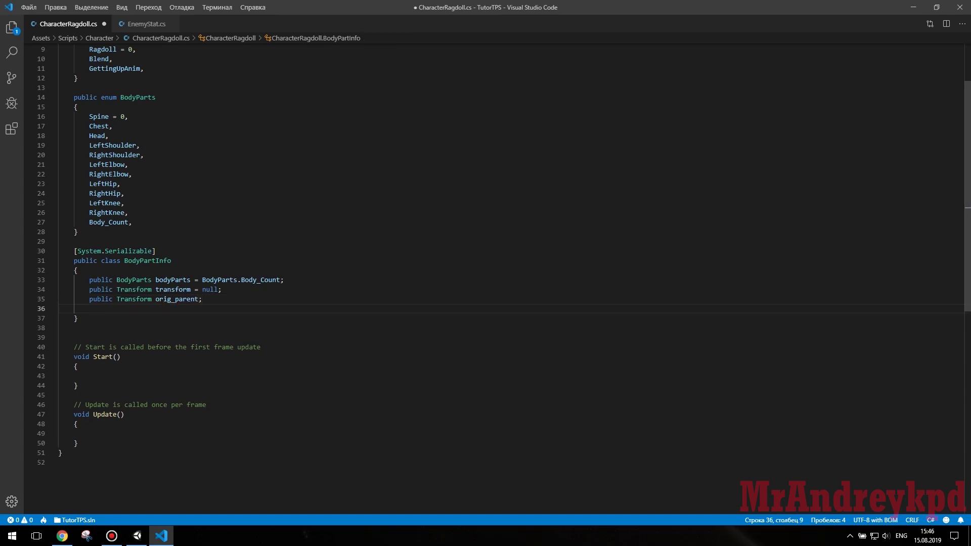
# - Add the collider, rigidbody, transitionPosition and transitionRotation = Quaternion.identity fields
pyautogui.write('public Collider collider;')
pyautogui.press('Return')
pyautogui.write('public Rigidbody rigidbody;')
pyautogui.press('Return')
pyautogui.write('public Vec')
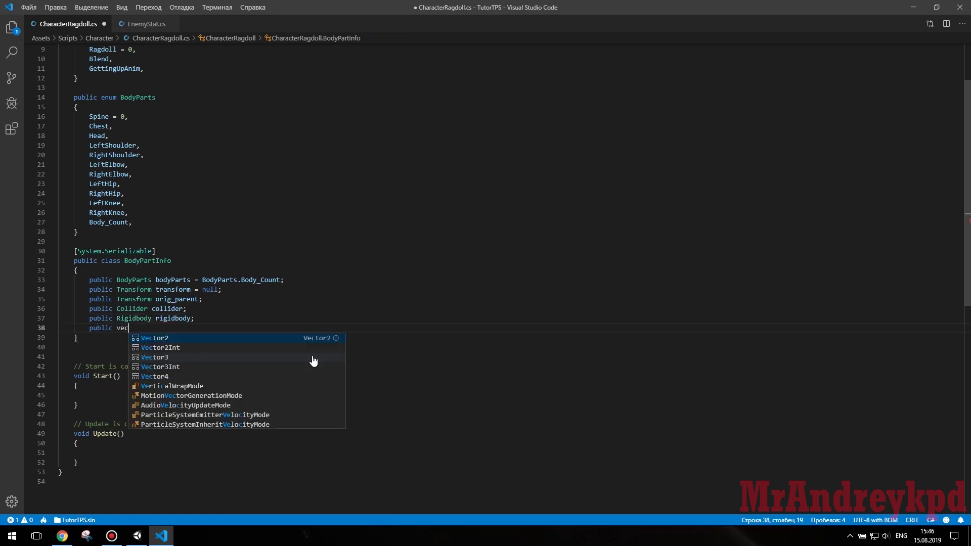
pyautogui.write('tor3 transitionPos')
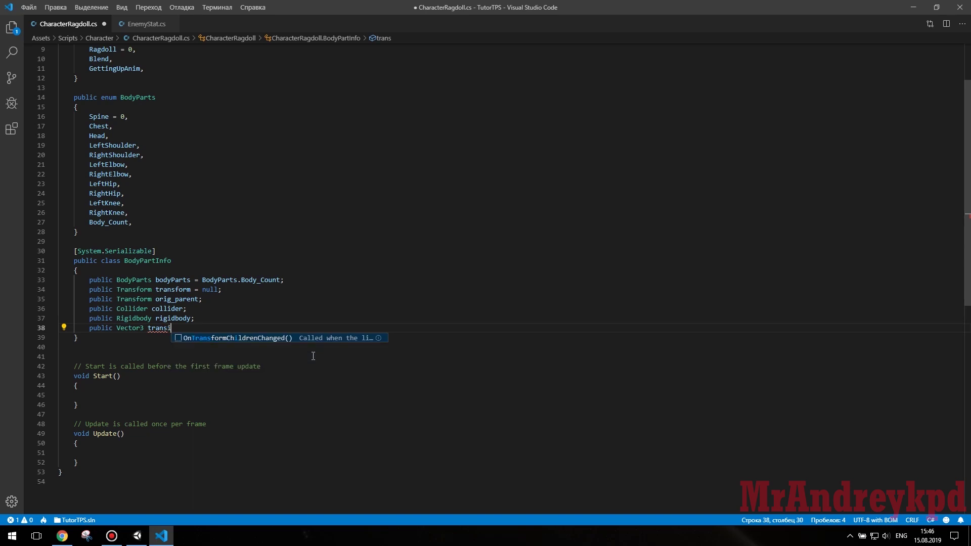
pyautogui.write('ition;')
pyautogui.press('Return')
pyautogui.write('public Quaternion transitionRotation = Quaternion.ie;')
pyautogui.press('Left')
pyautogui.write('= Quaternion.ie')
pyautogui.press('Tab')
# - Give transitionPosition = Vector3.zero and rigidbody, collider, orig_parent = null defaults, then save
pyautogui.press('Up')
pyautogui.press('Left')
pyautogui.write('= Vector3.zero')
pyautogui.press('Up')
pyautogui.write('= null')
pyautogui.press('Up')
pyautogui.write('= null')
pyautogui.press('Up')
pyautogui.write('= null;')
pyautogui.click(328, 334)
pyautogui.hotkey('ctrl', 's')
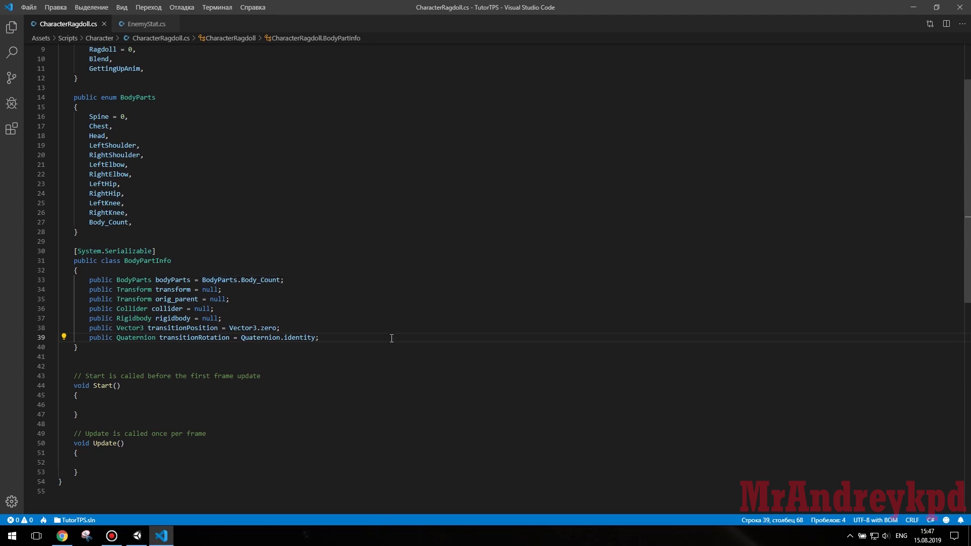
pyautogui.moveTo(392, 338); pyautogui.dragTo(76, 270)
pyautogui.moveTo(58, 213); pyautogui.dragTo(130, 155)
pyautogui.scroll(-2, 118, 287)
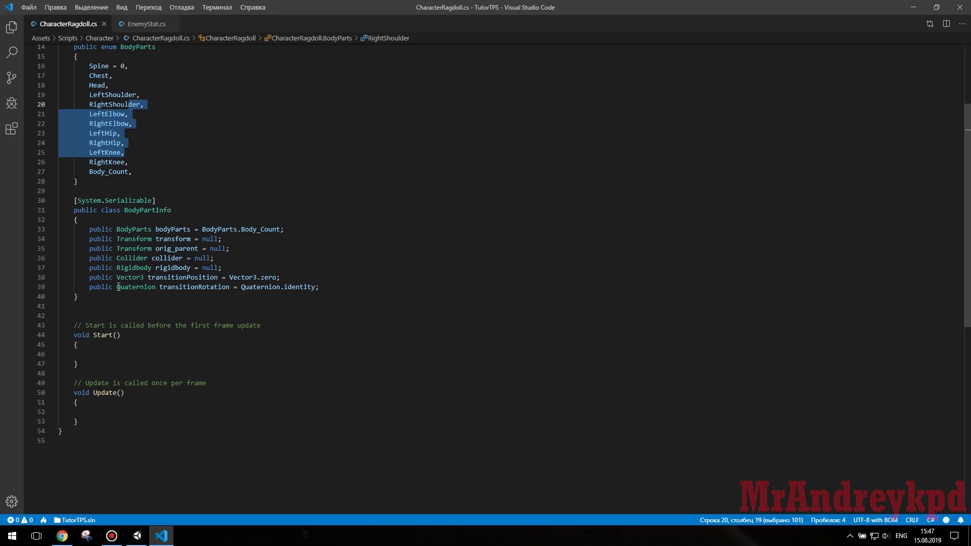
# - Below BodyPartInfo, declare public BodyPartInfo[] bodyParts, Transform[] ragdoll and LayerMask mask fields
pyautogui.click(104, 307)
pyautogui.press('Return')
pyautogui.press('Return')
pyautogui.press('Up')
pyautogui.write('public bodyPartInfo[] m_')
pyautogui.press('BackSpace')
pyautogui.press('BackSpace')
pyautogui.write('bodyParts;')
pyautogui.press('Return')
pyautogui.write('public Transform[] ragdoll;')
pyautogui.press('Return')
pyautogui.press('Return')
pyautogui.write('public LayerMask;')
pyautogui.press('Left')
pyautogui.write('mask')
pyautogui.press('End')
# - Add public float BlendTime = 0 and a private curBlendTime = 0 field
pyautogui.press('Return')
pyautogui.press('Return')
pyautogui.write('public float BlendTime;')
pyautogui.press('Return')
pyautogui.write('public')
pyautogui.write('curBlendTime = 0;')
pyautogui.press('Home')
pyautogui.hotkey('ctrl', 'shift', 'Right')
pyautogui.press('Delete')
pyautogui.press('Up')
pyautogui.press('End')
pyautogui.press('Left')
pyautogui.write('= 0')
pyautogui.click(185, 374)
# - Declare Animator anim, ragdollEnabled and curRootMotion flags, and state = RagdollState.GettingUpAnim
pyautogui.press('Return')
pyautogui.press('Return')
pyautogui.write('Animator anim;')
pyautogui.press('Return')
pyautogui.press('Return')
pyautogui.write('bool ragdollEnabled = false;')
pyautogui.press('Return')
pyautogui.write('bo')
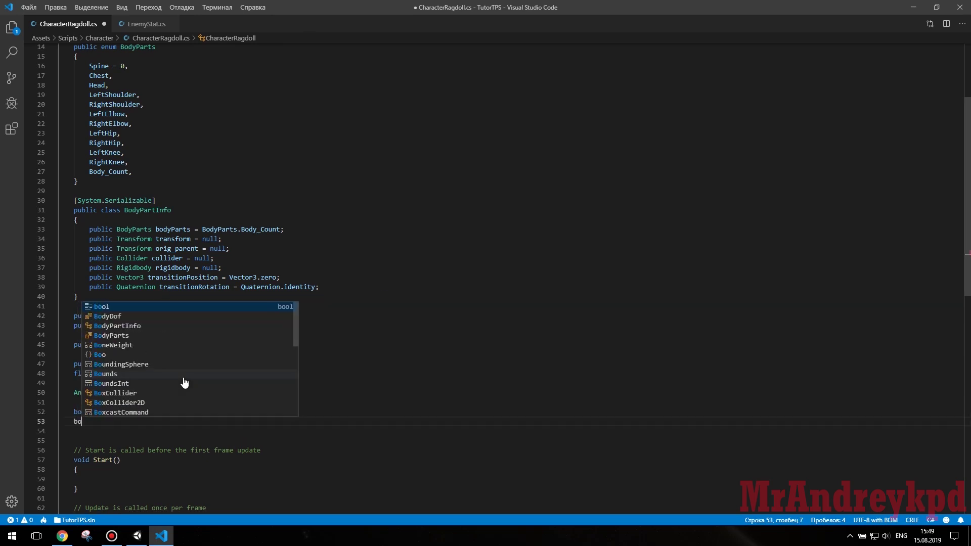
pyautogui.write('ol curRo')
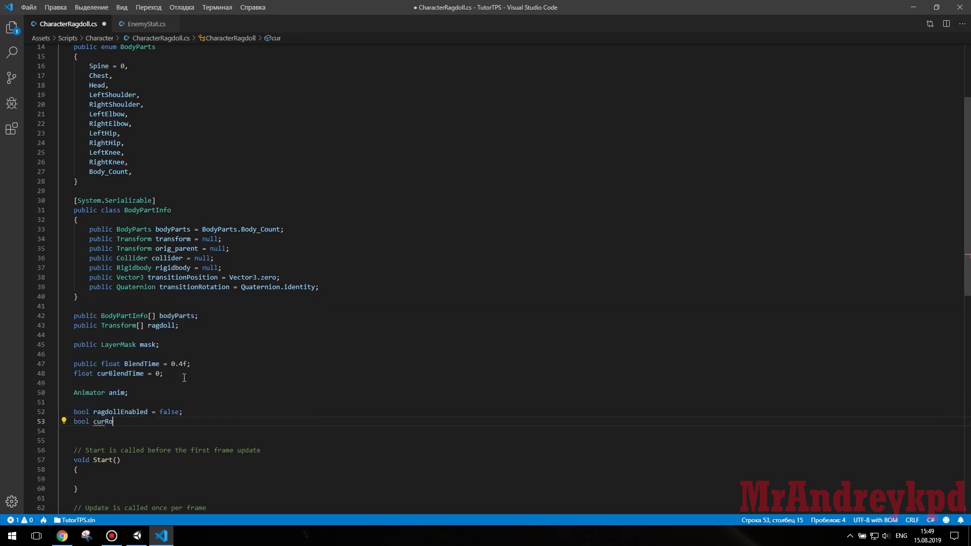
pyautogui.write('otMotion = false;')
pyautogui.press('Return')
pyautogui.press('Return')
pyautogui.write('ragd')
pyautogui.press('Return')
pyautogui.write('state = rag')
pyautogui.press('Return')
pyautogui.write('.')
pyautogui.press('Return')
pyautogui.write(';')
pyautogui.press('Return')
# - Add a [Header("Name animation")] with string names "GetUpBack" and "GetUpFront"
pyautogui.press('Return')
pyautogui.write('[Header')
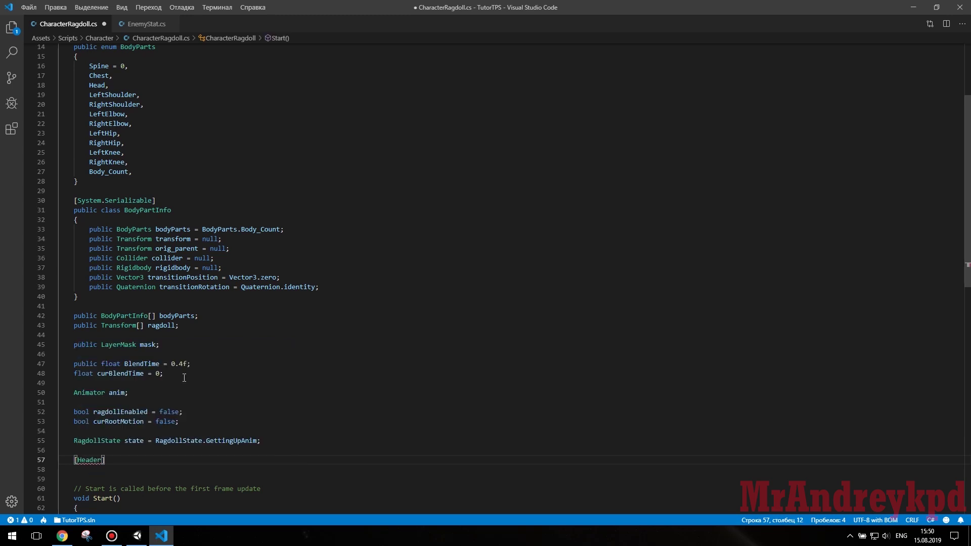
pyautogui.write('("Name animation')
pyautogui.press('Escape')
pyautogui.press('End')
pyautogui.press('Return')
pyautogui.write('public string nameOfGetUpFrom')
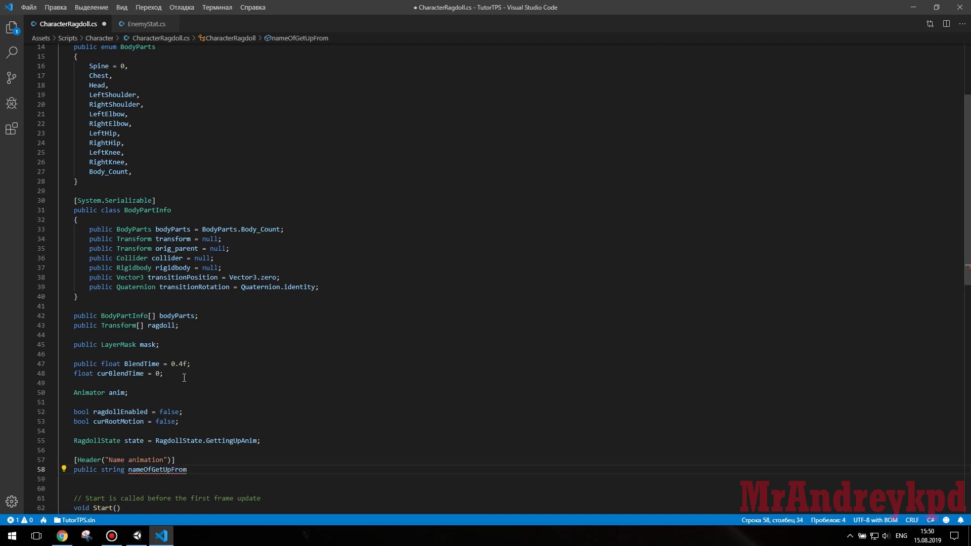
pyautogui.write('BackState = "GetUpBack"')
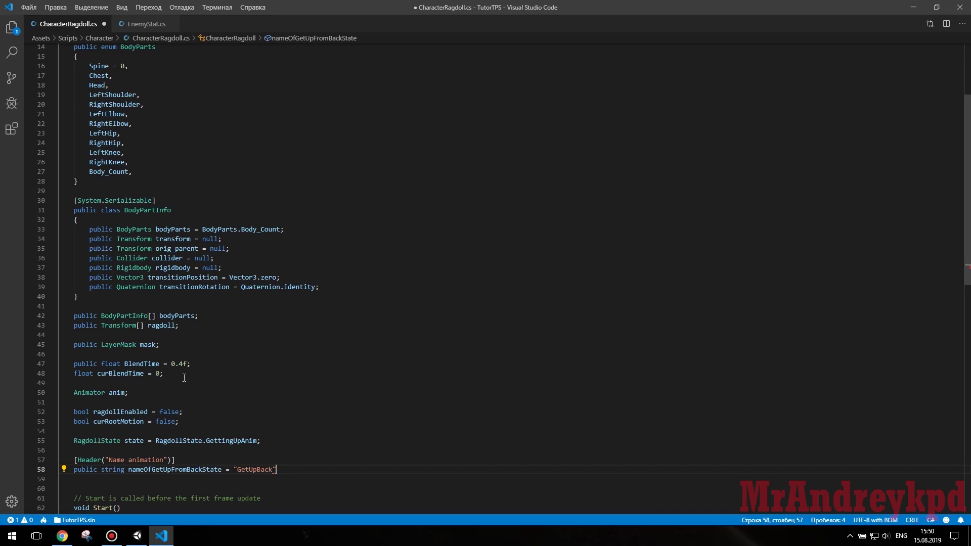
pyautogui.write(';')
pyautogui.press('Return')
pyautogui.write('public string nameOf')
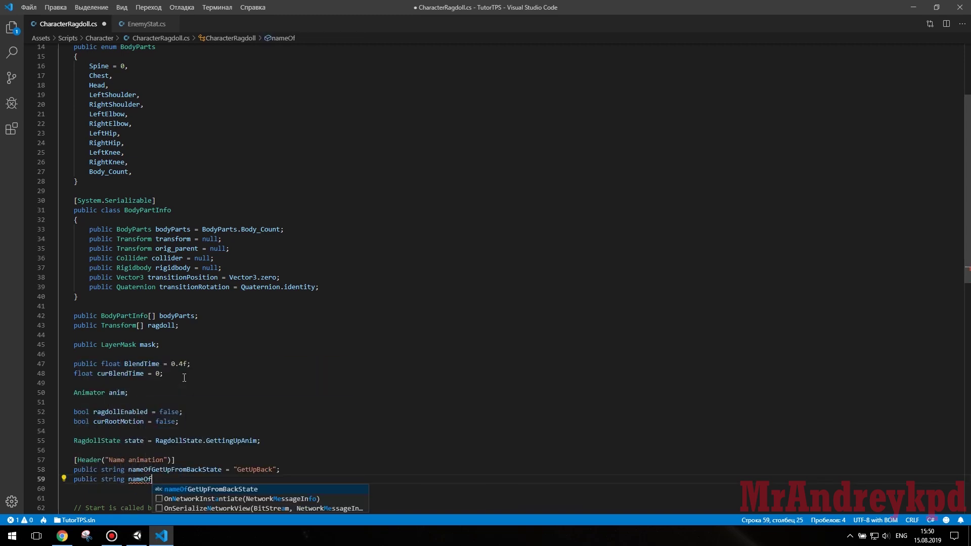
pyautogui.write('GetUp')
pyautogui.write('FromFrontState = "GetUpFront')
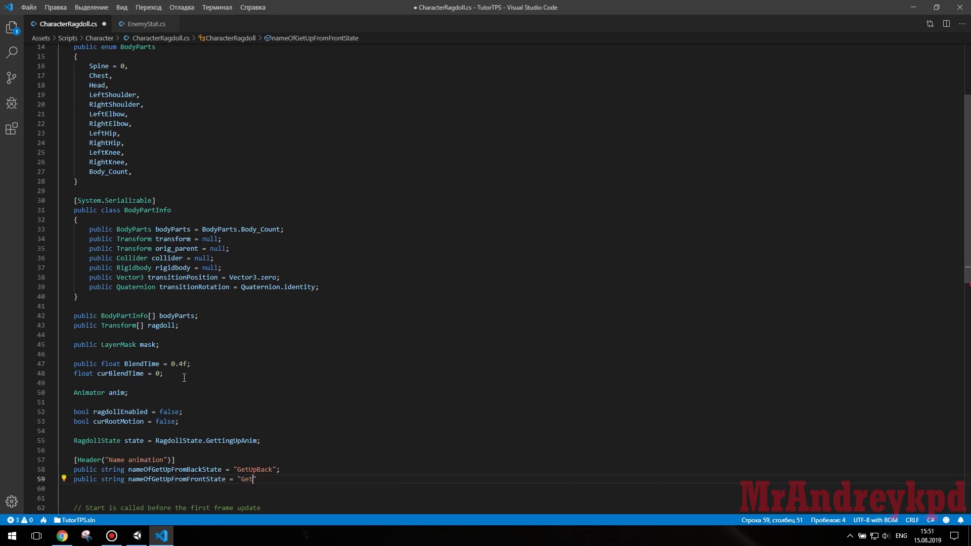
pyautogui.write('";')
pyautogui.press('Return')
pyautogui.press('Return')
# - Declare Quaternion[] animatedRotations and Transform orientTrasnform, then save CharacterRagdoll.cs
pyautogui.scroll(-3, 520, 325)
pyautogui.write('Q')
pyautogui.press('Tab')
pyautogui.write('animatedRotations;')
pyautogui.press('Return')
pyautogui.write('Transform orientTrasnform;')
pyautogui.hotkey('ctrl', 's')
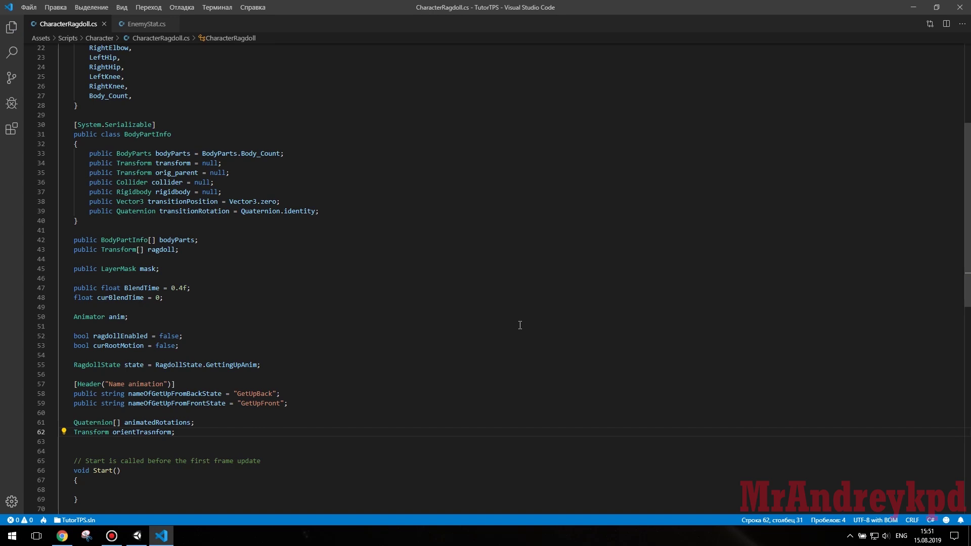
pyautogui.scroll(-2, 112, 429)
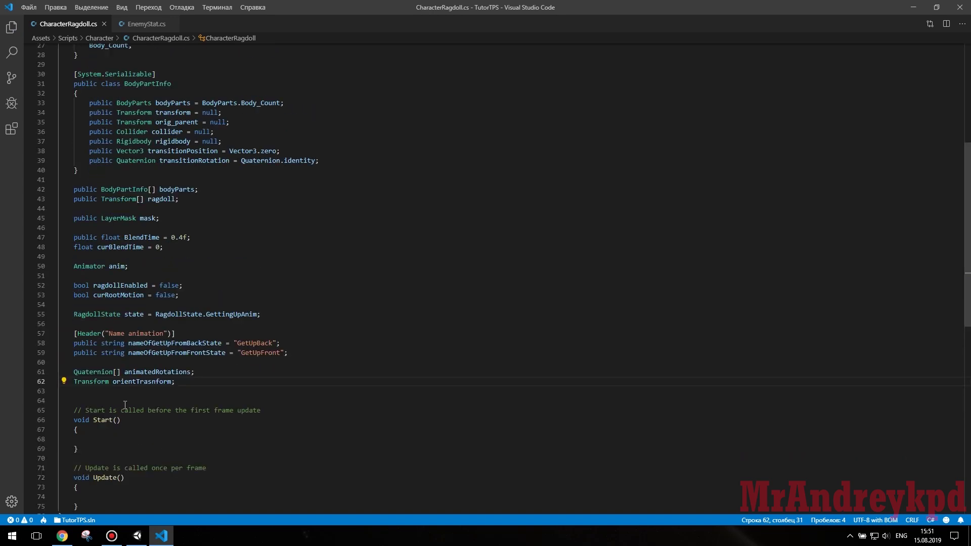
pyautogui.moveTo(288, 353); pyautogui.dragTo(60, 344)
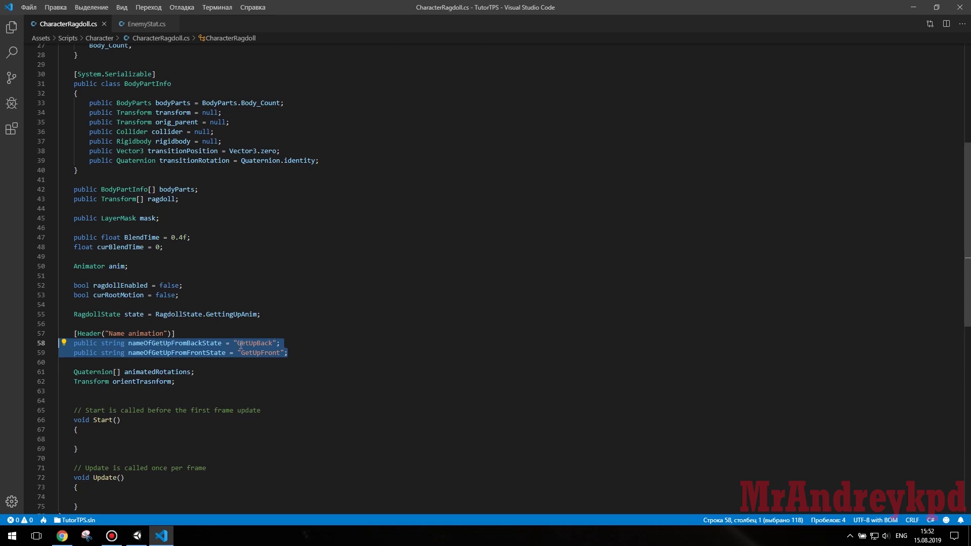
pyautogui.moveTo(239, 344); pyautogui.dragTo(280, 353)
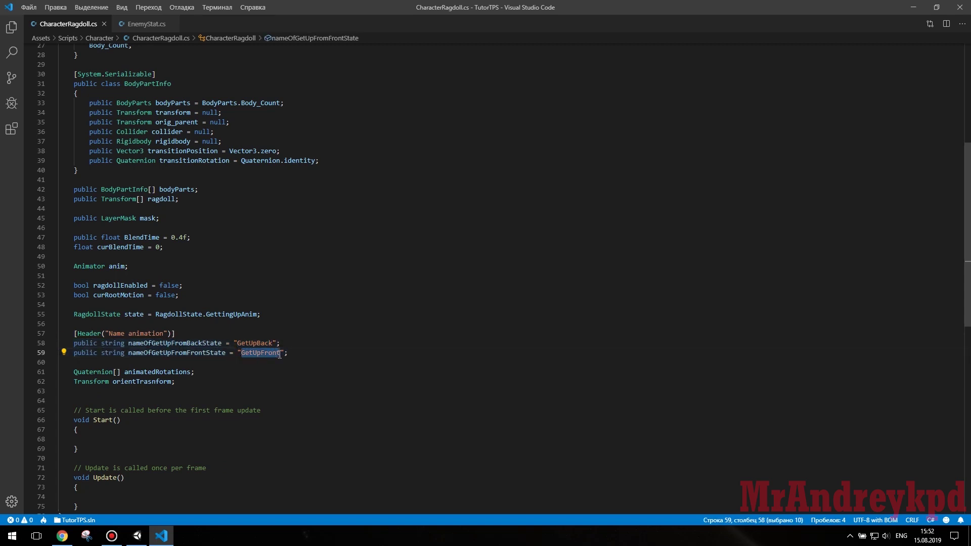
pyautogui.click(260, 314)
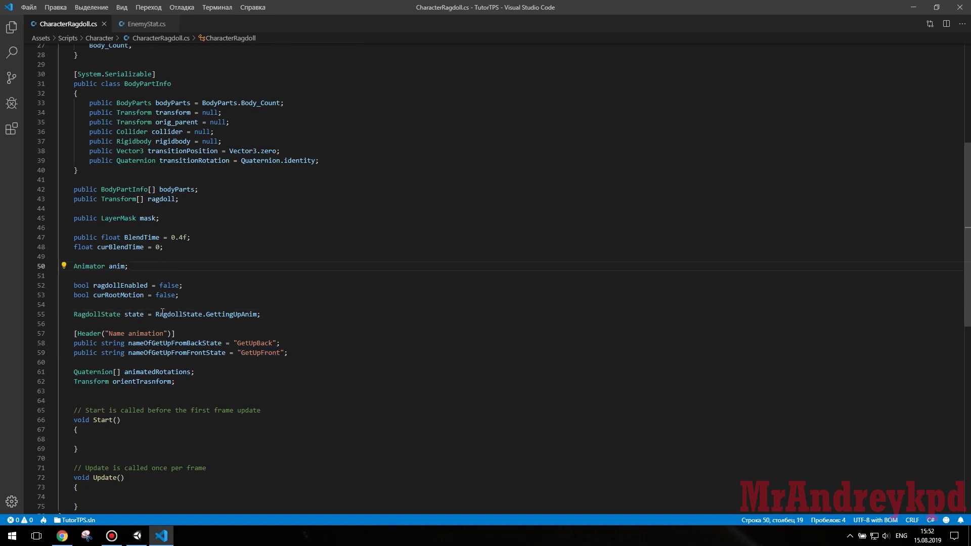
pyautogui.doubleClick(128, 315)
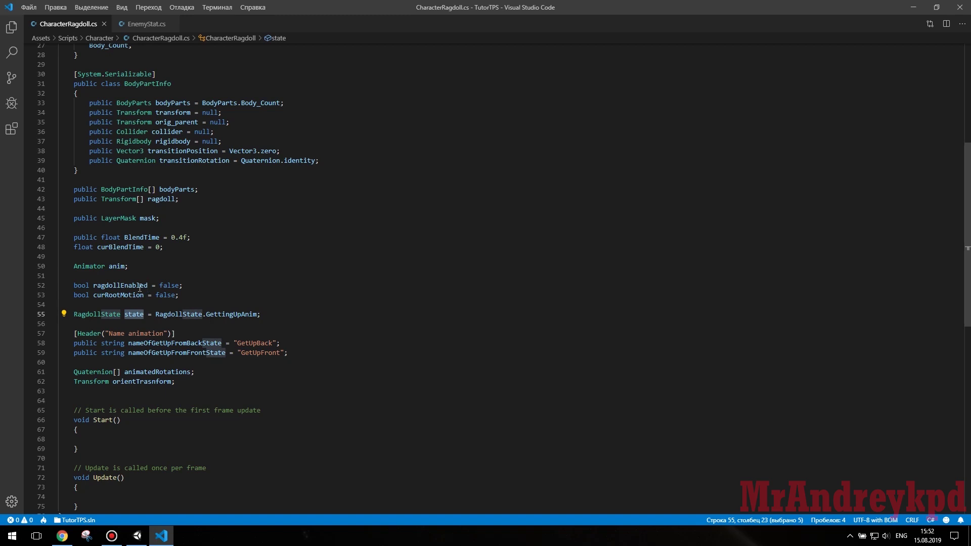
pyautogui.moveTo(94, 286); pyautogui.dragTo(151, 285)
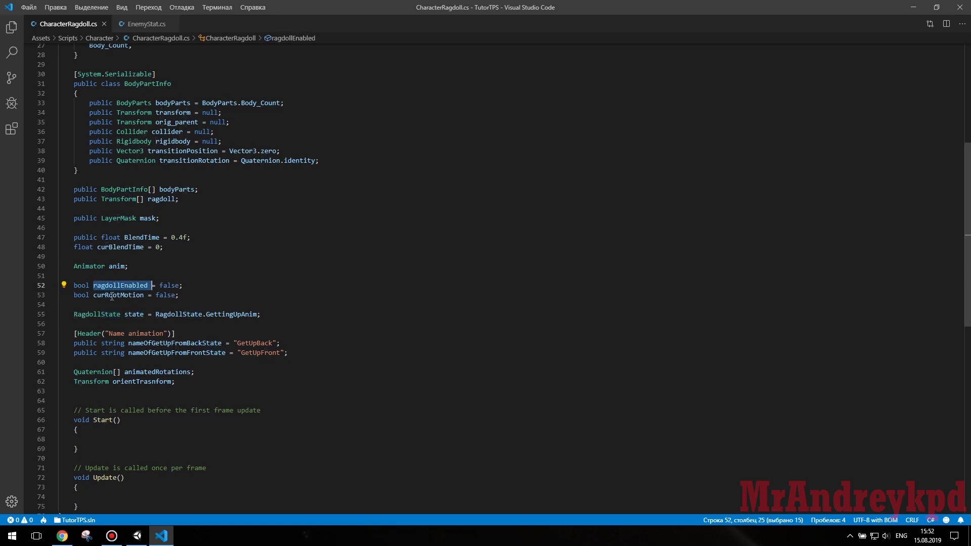
pyautogui.moveTo(93, 295); pyautogui.dragTo(149, 295)
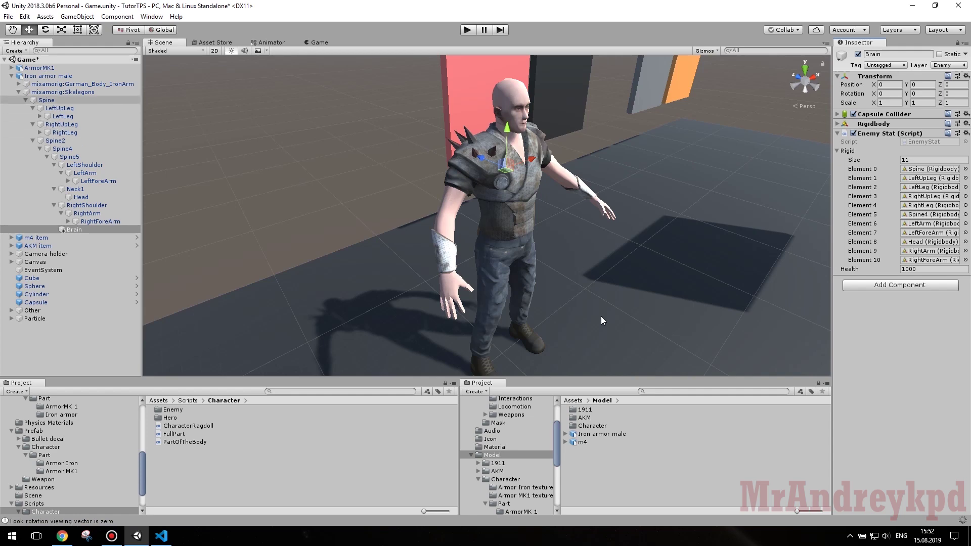
# - Select Iron armor male and review its Animator and Character Ragdoll components in the Inspector
pyautogui.click(49, 77)
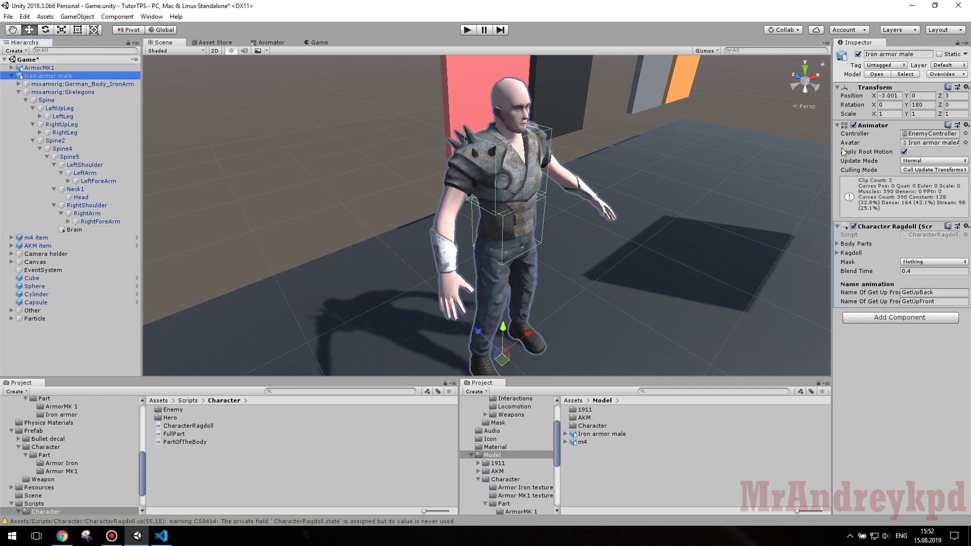
pyautogui.press('F2')
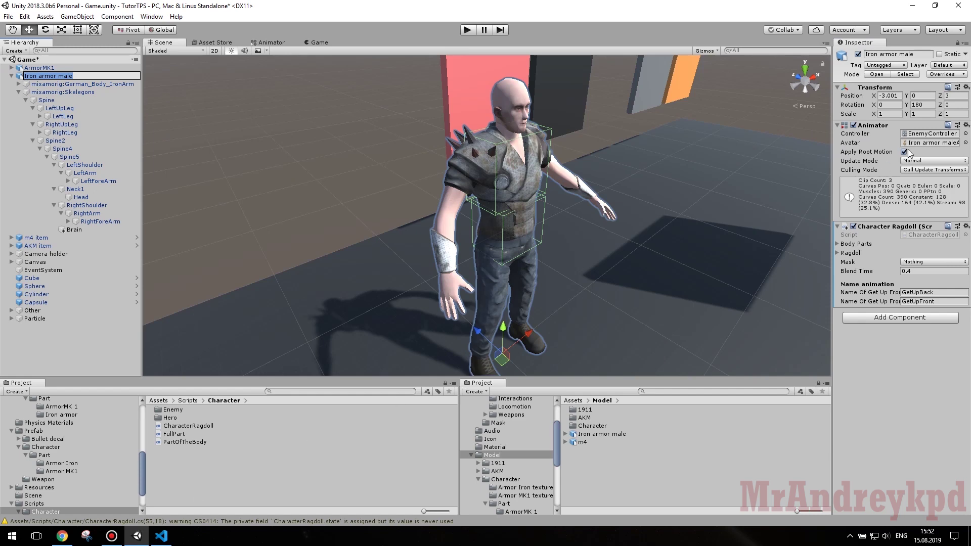
pyautogui.scroll(-3, 527, 215)
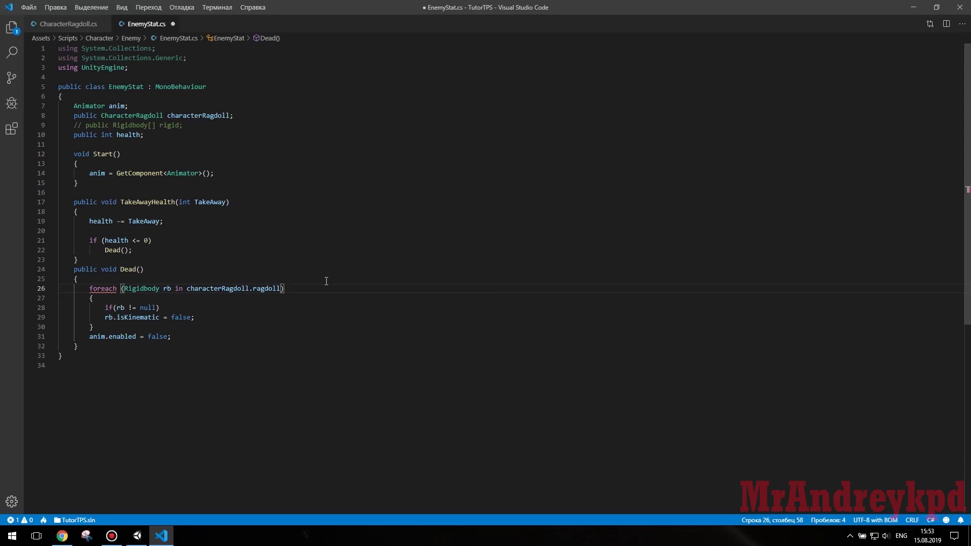
pyautogui.press('Return')
pyautogui.press('Return')
# - Insert a for loop running up to characterRagdoll.ragdoll.Length in Dead()
pyautogui.write('for')
pyautogui.press('Tab')
pyautogui.doubleClick(214, 336)
pyautogui.hotkey('ctrl', 'c')
pyautogui.doubleClick(179, 288)
pyautogui.hotkey('ctrl', 'v')
pyautogui.write('.ragdoll.Len')
pyautogui.press('Tab')
# - Move the null check and isKinematic lines into the for loop and delete the old foreach
pyautogui.click(202, 366)
pyautogui.moveTo(194, 365); pyautogui.dragTo(105, 356)
pyautogui.hotkey('ctrl', 'x')
pyautogui.hotkey('ctrl', 'v')
pyautogui.moveTo(52, 337); pyautogui.dragTo(96, 375)
pyautogui.press('Delete')
# - Replace rb with characterRagdoll.ragdoll[i].GetComponent<Rigidbody>() in both lines and save EnemyStat.cs
pyautogui.moveTo(168, 289); pyautogui.dragTo(261, 288)
pyautogui.hotkey('ctrl', 'c')
pyautogui.doubleClick(124, 307)
pyautogui.hotkey('ctrl', 'v')
pyautogui.write('[i].Get')
pyautogui.press('Tab')
pyautogui.write('<Rigidbody>')
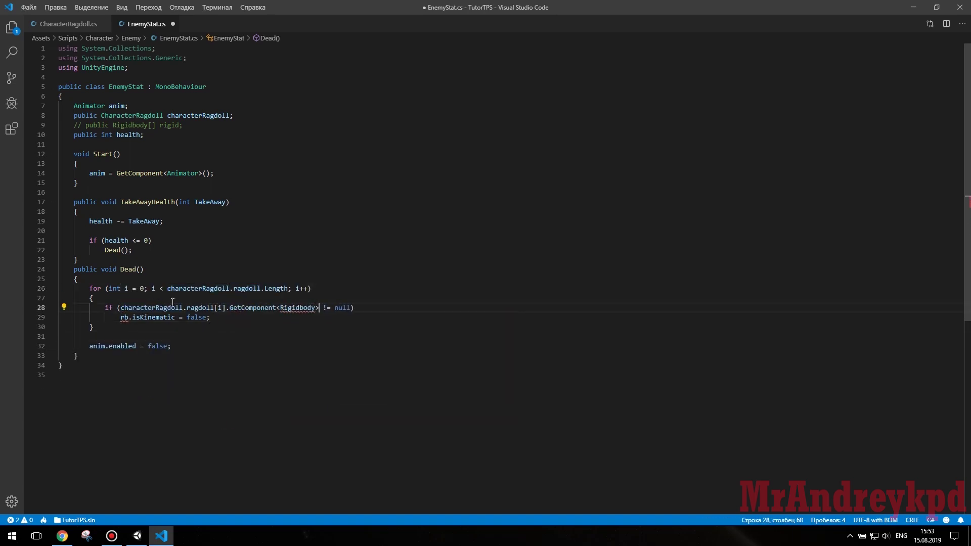
pyautogui.write('()')
pyautogui.moveTo(120, 308); pyautogui.dragTo(326, 308)
pyautogui.hotkey('ctrl', 'c')
pyautogui.doubleClick(124, 317)
pyautogui.hotkey('ctrl', 'v')
pyautogui.hotkey('ctrl', 's')
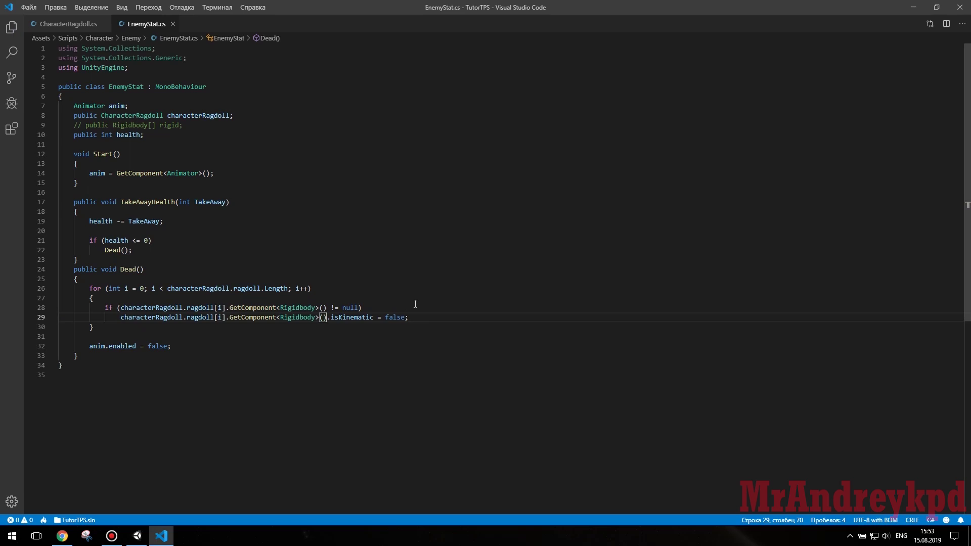
pyautogui.click(65, 24)
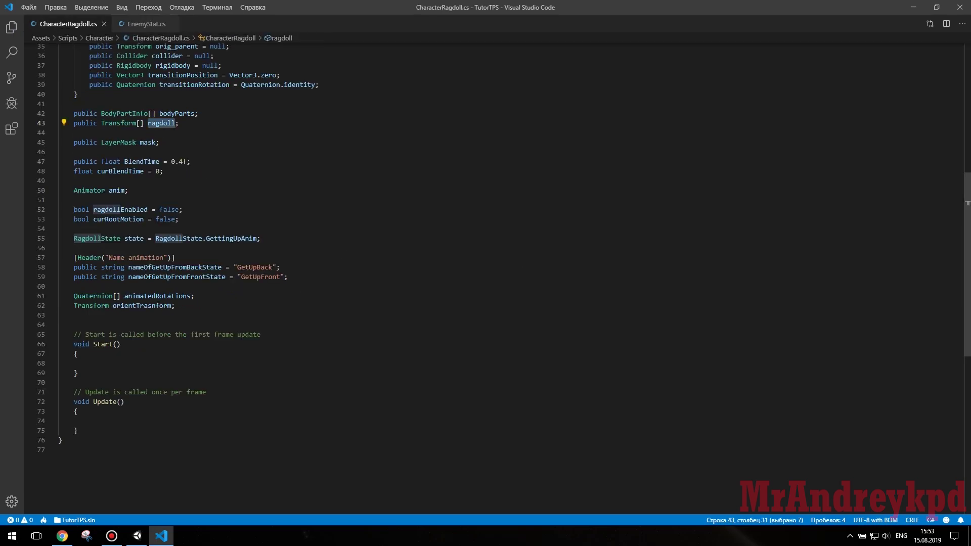
# - Assign anim = GetComponent<Animator>(); in Start() and return to the Unity editor
pyautogui.scroll(-1, 152, 306)
pyautogui.click(94, 336)
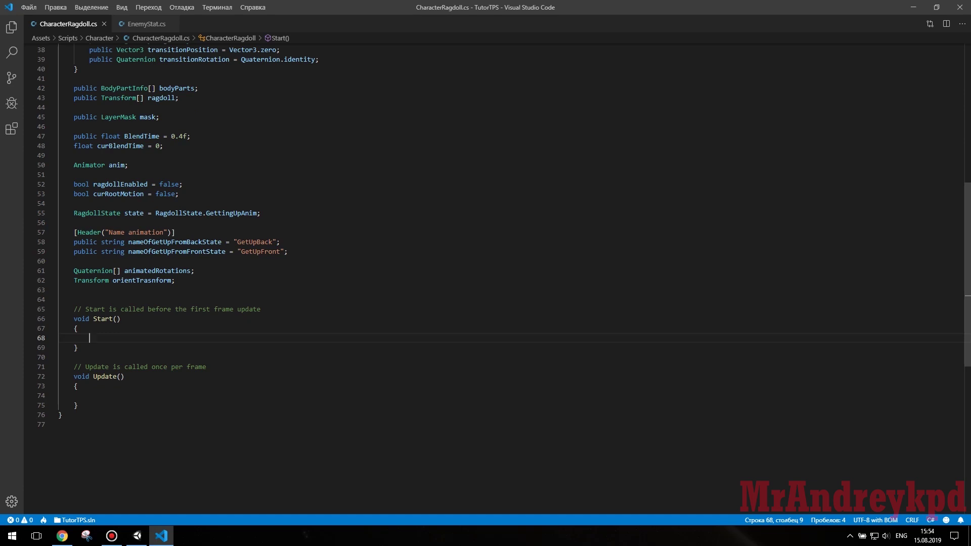
pyautogui.doubleClick(118, 165)
pyautogui.hotkey('ctrl', 'c')
pyautogui.click(104, 337)
pyautogui.hotkey('ctrl', 'v')
pyautogui.write('= GetComponent<Animator>();')
pyautogui.scroll(2, 231, 151)
pyautogui.moveTo(60, 42); pyautogui.dragTo(81, 120)
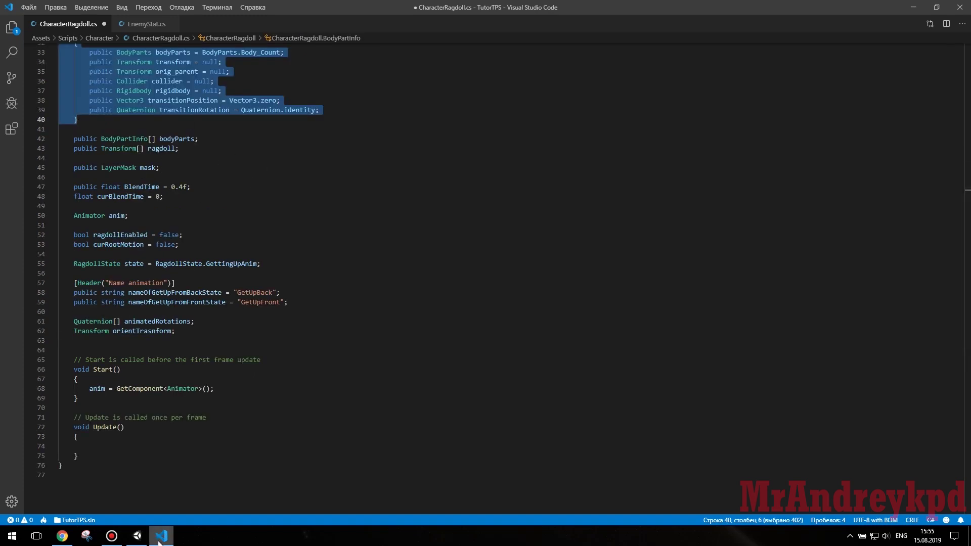
pyautogui.click(173, 506)
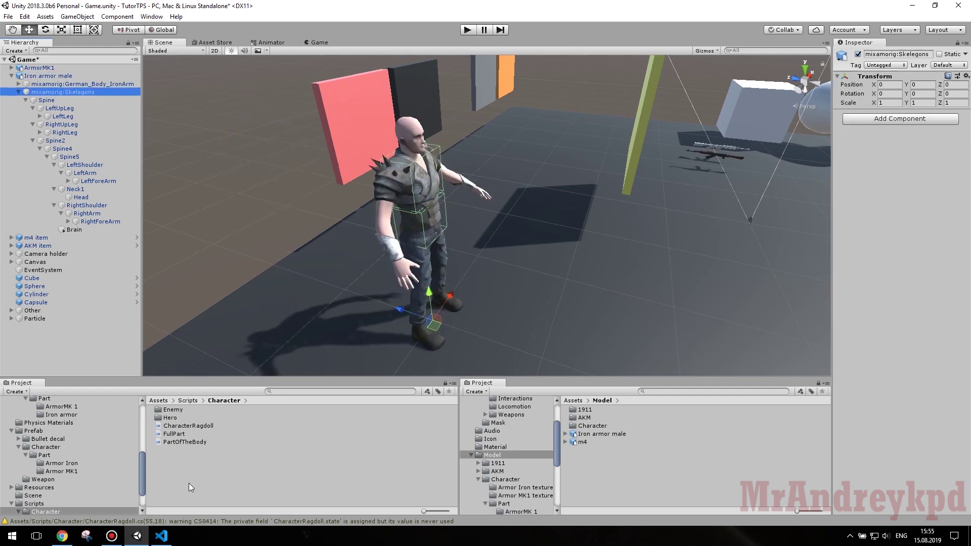
# - In Start(), allocate bodyParts = new BodyPartInfo[(int)BodyParts.Body_Count];
pyautogui.click(161, 536)
pyautogui.click(257, 338)
pyautogui.press('Return')
pyautogui.press('Return')
pyautogui.write('bod')
pyautogui.press('Tab')
pyautogui.write('= new body')
pyautogui.press('Up')
pyautogui.press('Tab')
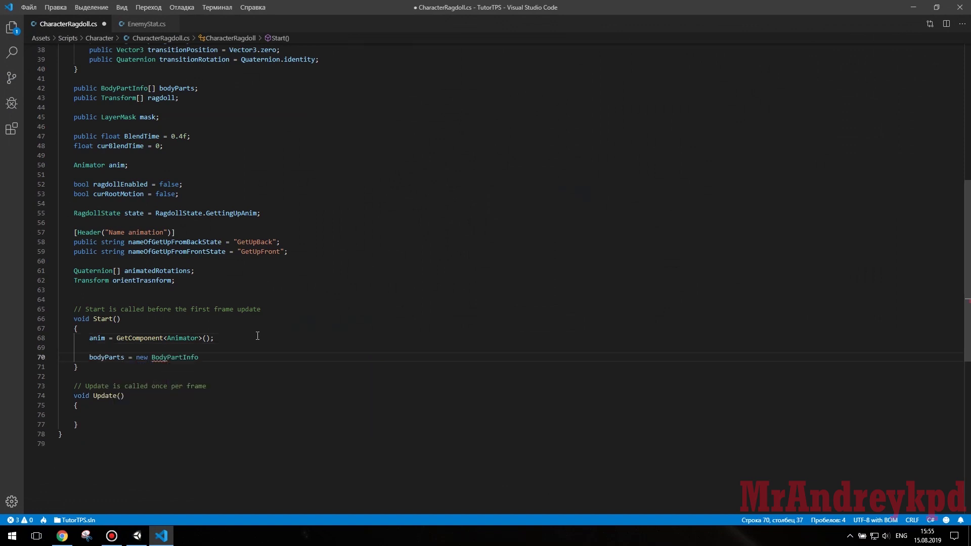
pyautogui.write('[int')
pyautogui.hotkey('ctrl', 'shift', 'Left')
pyautogui.write('(')
pyautogui.press('Right')
pyautogui.press('Right')
pyautogui.write('Body')
pyautogui.press('Tab')
pyautogui.write('.Body_Count]')
pyautogui.write(';')
pyautogui.press('Return')
pyautogui.press('Return')
pyautogui.press('Return')
# - Allocate animatedRotations = new Quaternion[(int)BodyParts.Body_Count];, correcting bodyParts to BodyParts
pyautogui.press('Up')
pyautogui.write('anim')
pyautogui.press('Tab')
pyautogui.write('= new qu')
pyautogui.press('Tab')
pyautogui.write('[(int)body')
pyautogui.press('Tab')
pyautogui.write('.')
pyautogui.press('Escape')
pyautogui.write('bod')
pyautogui.press('Tab')
pyautogui.write('];')
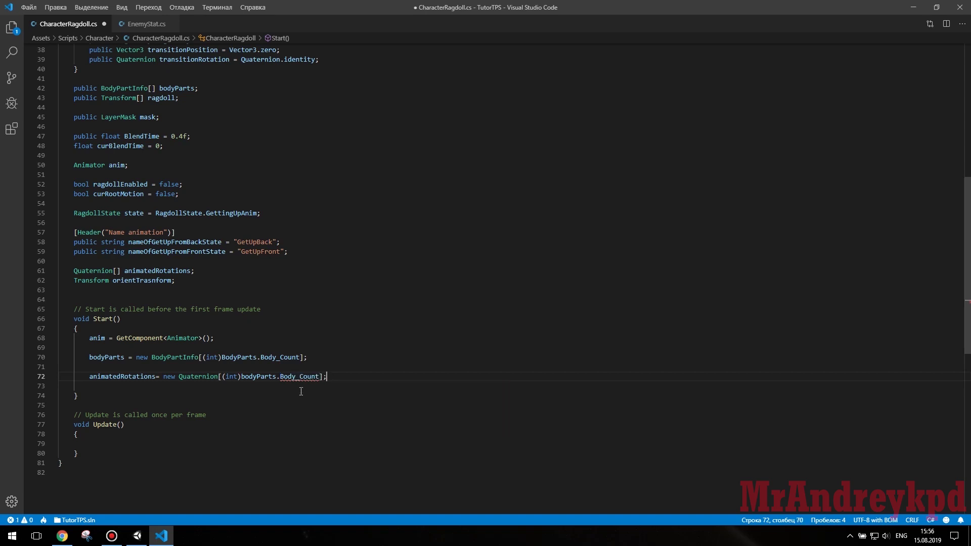
pyautogui.doubleClick(280, 357)
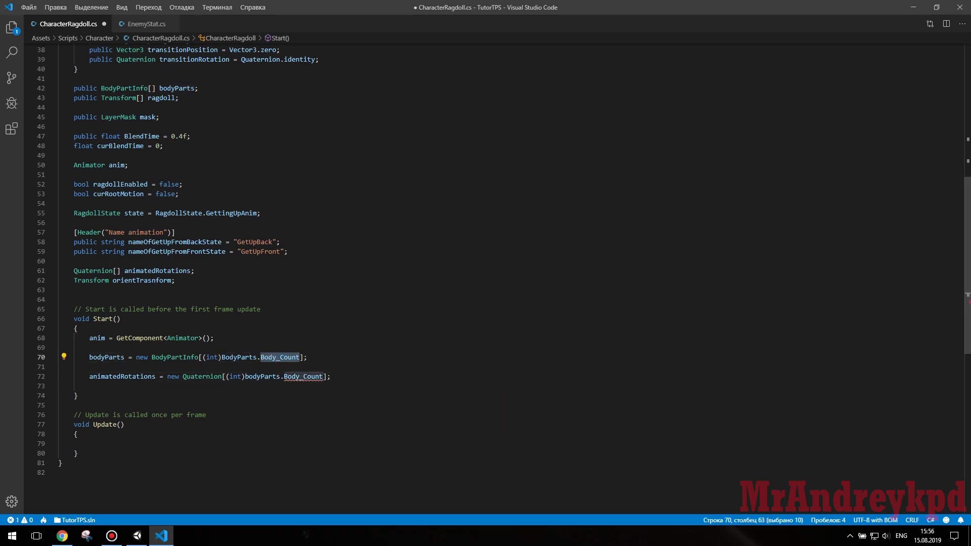
pyautogui.doubleClick(138, 377)
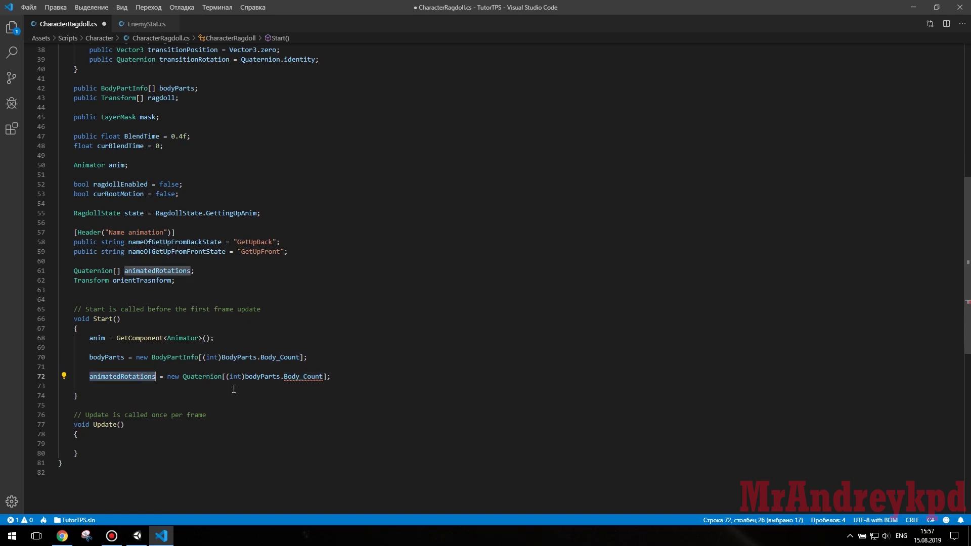
pyautogui.hotkey('alt', 'Tab')
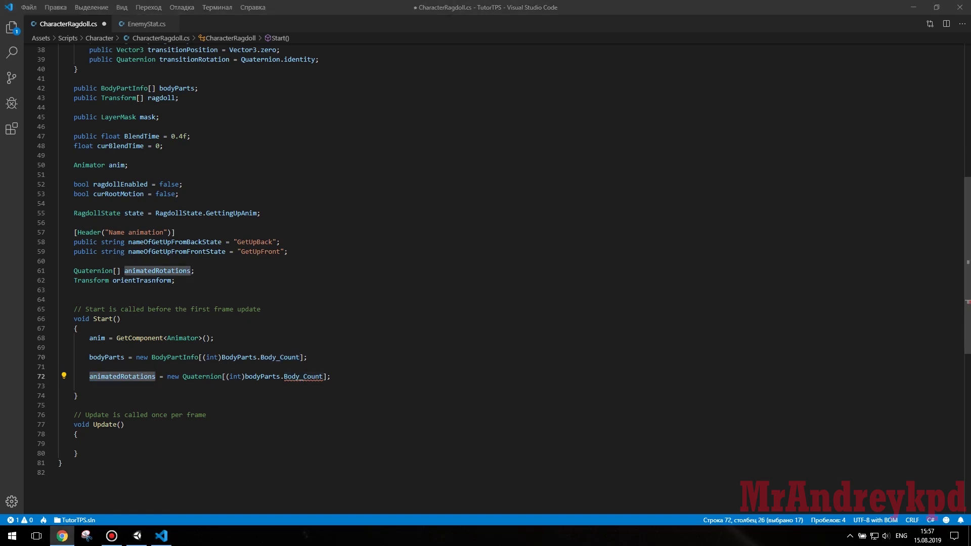
pyautogui.doubleClick(262, 376)
pyautogui.write('BodyParts')
pyautogui.click(342, 378)
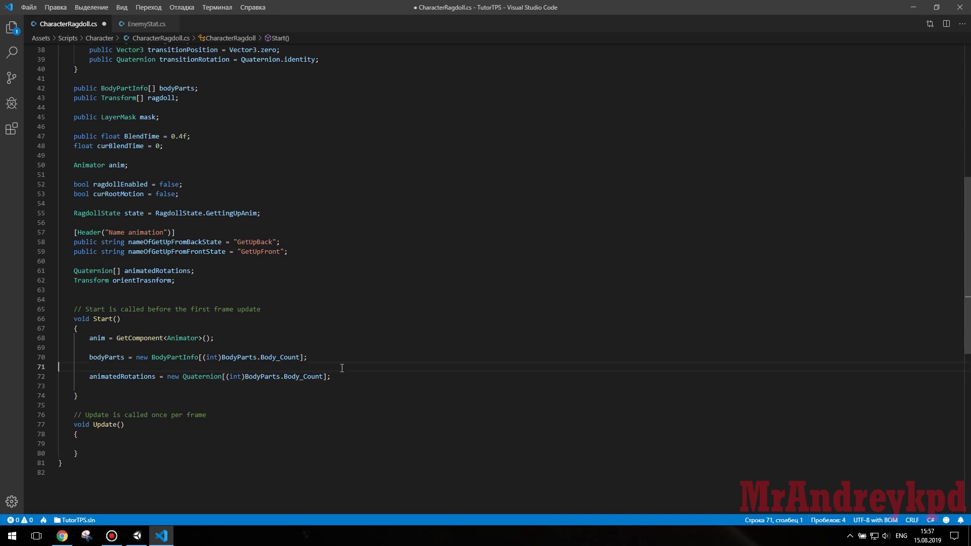
# - Join the array initialisations and add a for loop with i < (int)BodyParts.Body_Count
pyautogui.hotkey('alt', 'Up')
pyautogui.press('Down')
pyautogui.press('Return')
pyautogui.write('for(int i = 0; (int)BodyParts.')
pyautogui.press('Tab')
pyautogui.write('; i++)')
pyautogui.press('Return')
pyautogui.write('{')
pyautogui.press('Return')
pyautogui.moveTo(212, 388)
pyautogui.click(145, 386)
pyautogui.write('i <')
pyautogui.click(153, 406)
pyautogui.hotkey('shift', 'alt', 'f')
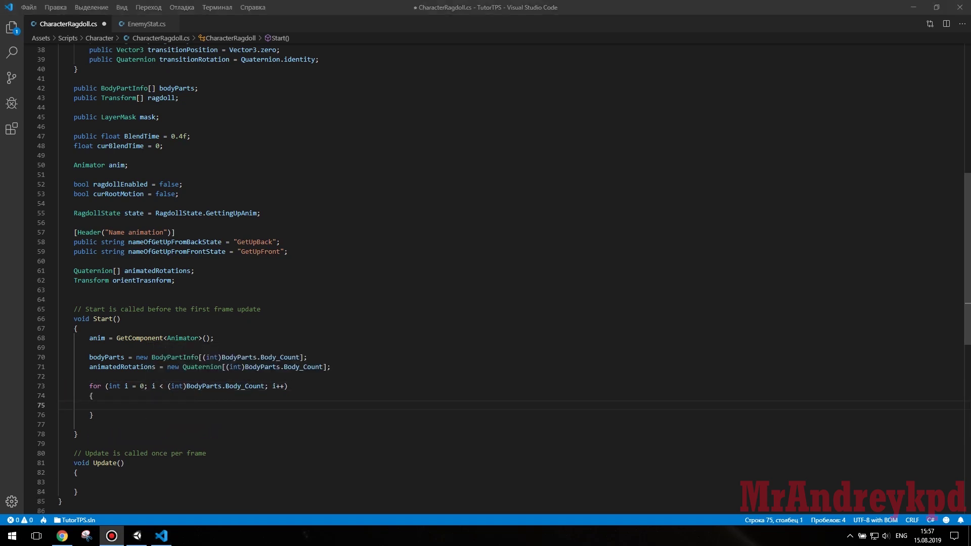
pyautogui.click(113, 405)
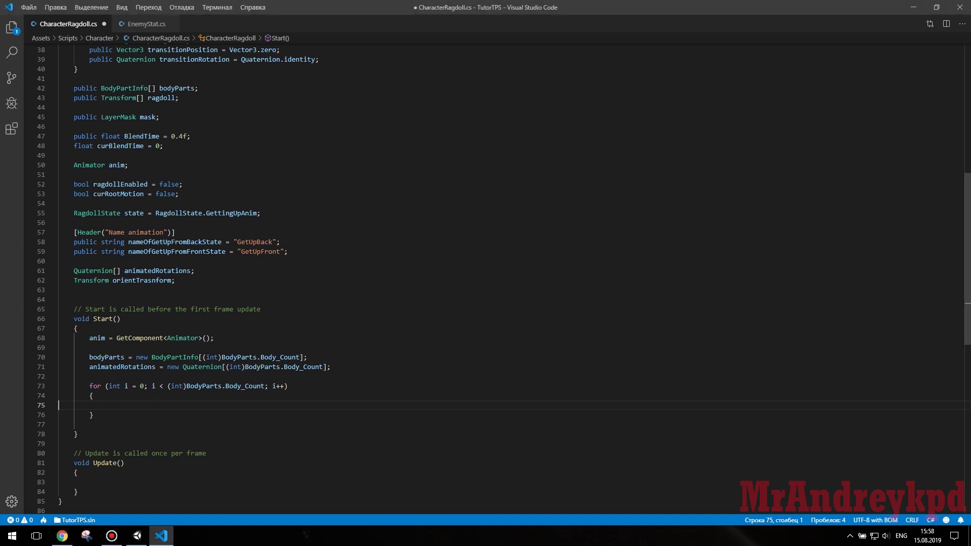
# - Draft a 'Rigidbody rb = ragdoll[i]' line inside the loop, then remove it
pyautogui.write('Rigidbody')
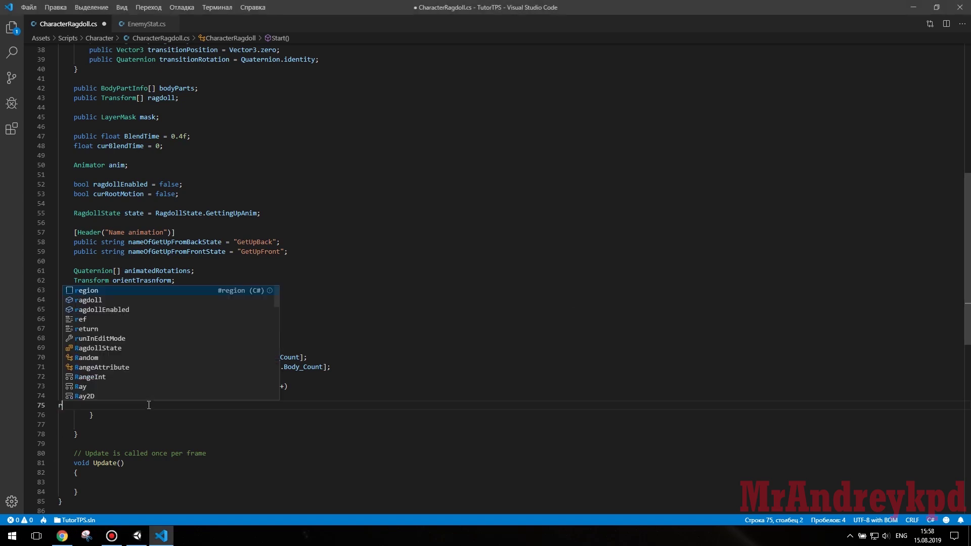
pyautogui.write(' rb = Ragdoll')
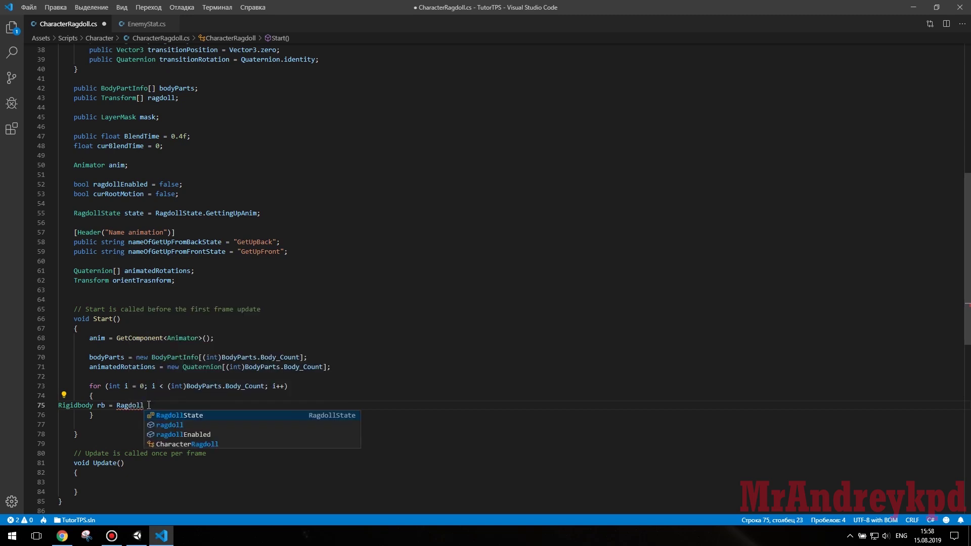
pyautogui.press('Down')
pyautogui.press('Tab')
pyautogui.write('[i]')
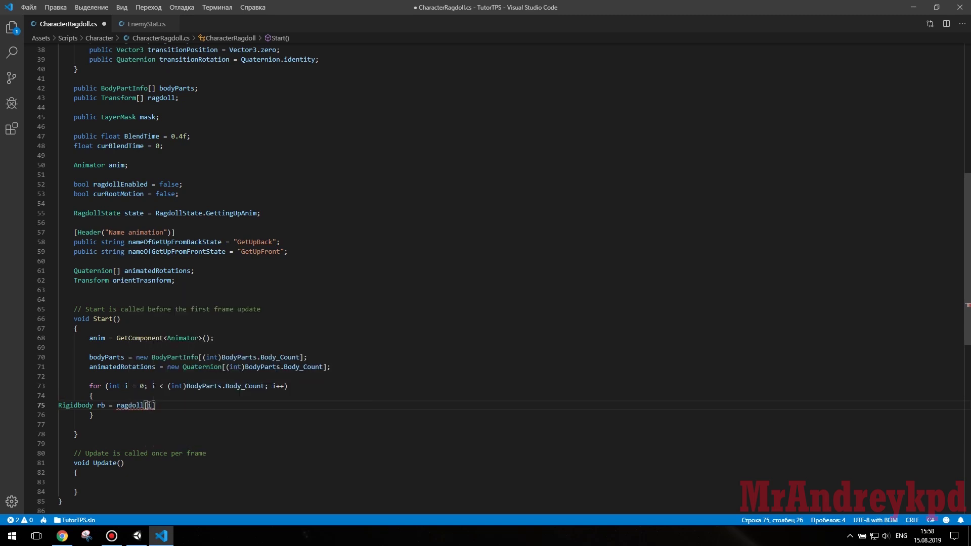
pyautogui.hotkey('shift', 'Home')
pyautogui.hotkey('ctrl', 'x')
# - Create bodyParts[i] as a new BodyPartInfo() and set its transform to ragdoll[i]
pyautogui.press('Tab')
pyautogui.press('Tab')
pyautogui.press('Tab')
pyautogui.write('bodyParts[i] = ')
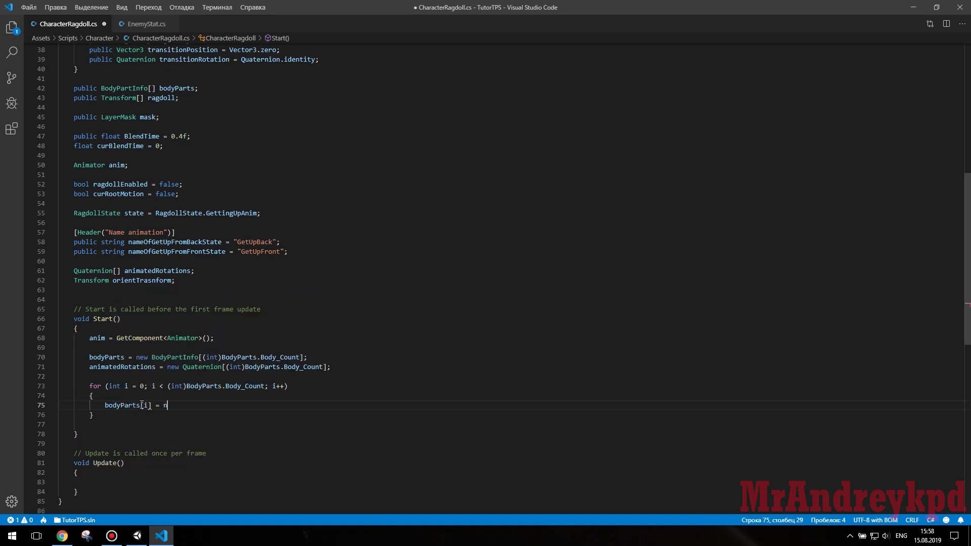
pyautogui.write('new Body')
pyautogui.press('Down')
pyautogui.press('Up')
pyautogui.press('Tab')
pyautogui.write('();')
pyautogui.press('Return')
pyautogui.write('bodyParts[i].transform = ragdoll[i];')
# - Assign each part's rigidbody and collider using ragdoll[i].GetComponent<Rigidbody>()
pyautogui.press('Return')
pyautogui.write('bodyParts[i].rigidbody = ragdoll[i].get')
pyautogui.press('Tab')
pyautogui.write('<Rig')
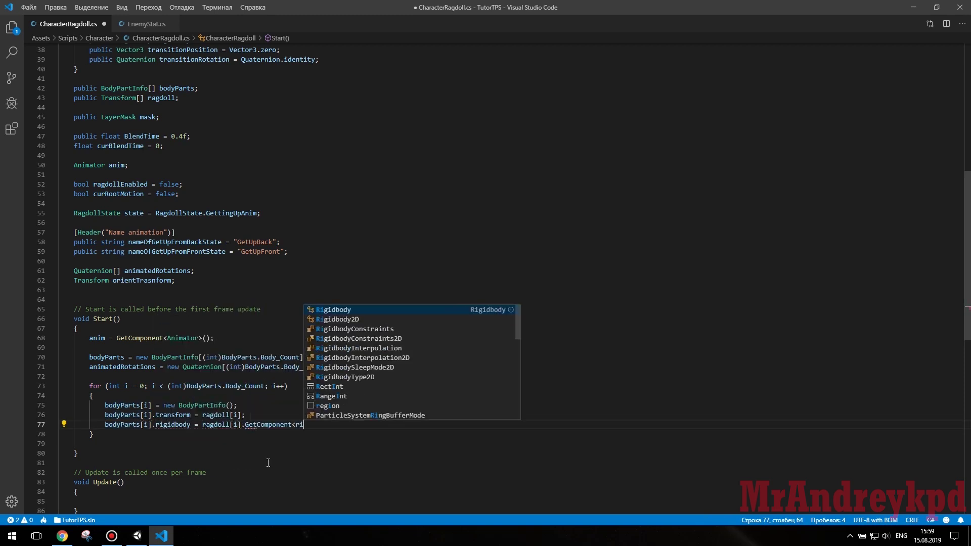
pyautogui.press('Tab')
pyautogui.write('>();')
pyautogui.press('Return')
pyautogui.write('bodyParts[i].collider = ragdoll[i].get')
pyautogui.press('Tab')
pyautogui.write('<Rig')
pyautogui.press('Tab')
pyautogui.write('>();')
# - Set bodyParts to (BodyParts)i and orig_parent to ragdoll[i].parent, correct the collider to GetComponent<Collider>, and save
pyautogui.press('Return')
pyautogui.write('bodyParts[i].bodyParts')
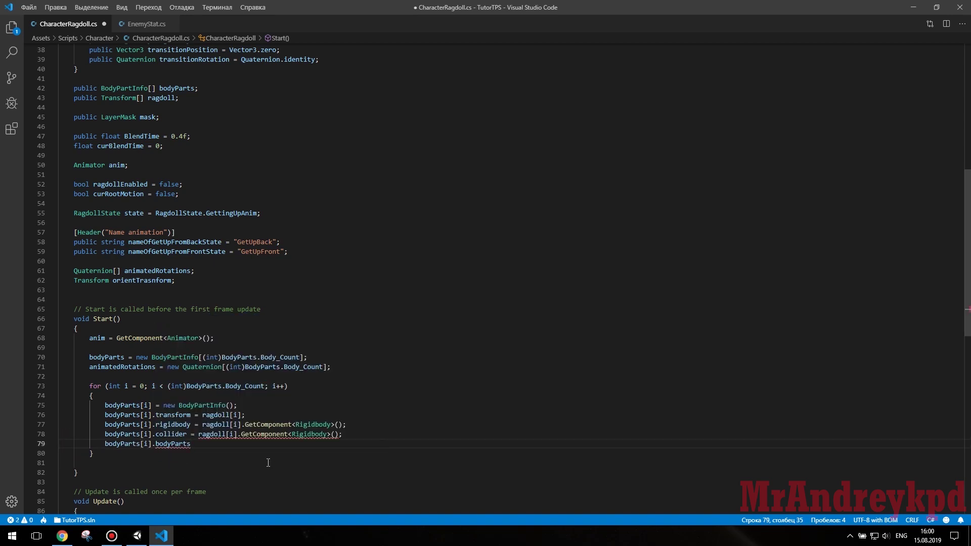
pyautogui.write(' = (bodyParts)i;')
pyautogui.press('End')
pyautogui.press('Return')
pyautogui.write('bodyParts[i].orig_parent = ragdoll.pa')
pyautogui.press('BackSpace')
pyautogui.press('BackSpace')
pyautogui.press('BackSpace')
pyautogui.write('[i]')
pyautogui.press('Return')
pyautogui.write(';')
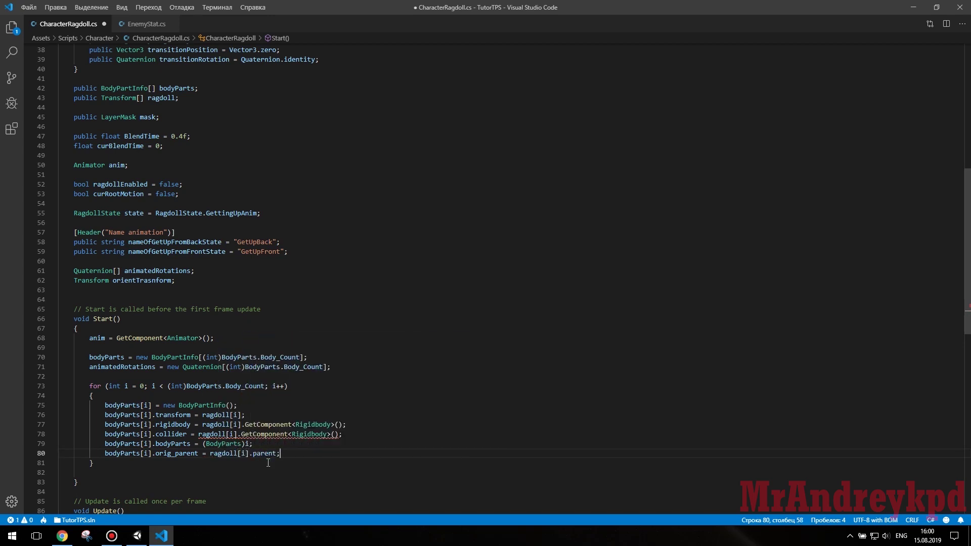
pyautogui.doubleClick(310, 434)
pyautogui.write('Collider')
pyautogui.hotkey('ctrl', 's')
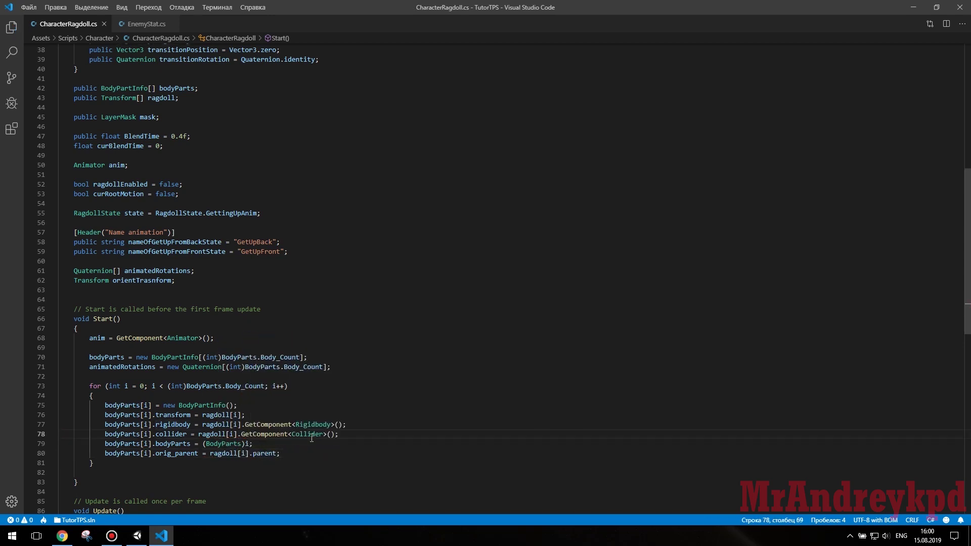
# - Scroll up to review the BodyPartInfo fields against the new loop
pyautogui.scroll(-2, 311, 438)
pyautogui.scroll(2, 133, 352)
pyautogui.scroll(3, 149, 360)
pyautogui.moveTo(319, 136); pyautogui.dragTo(76, 77)
pyautogui.scroll(-3, 203, 252)
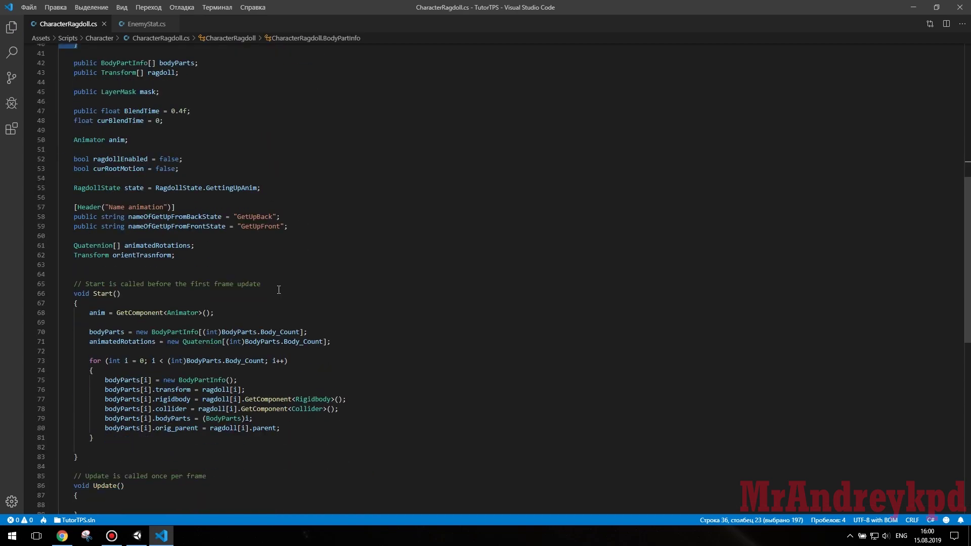
# - Below the loop, create orientTransformObj as new GameObject("OrientTransform")
pyautogui.click(110, 412)
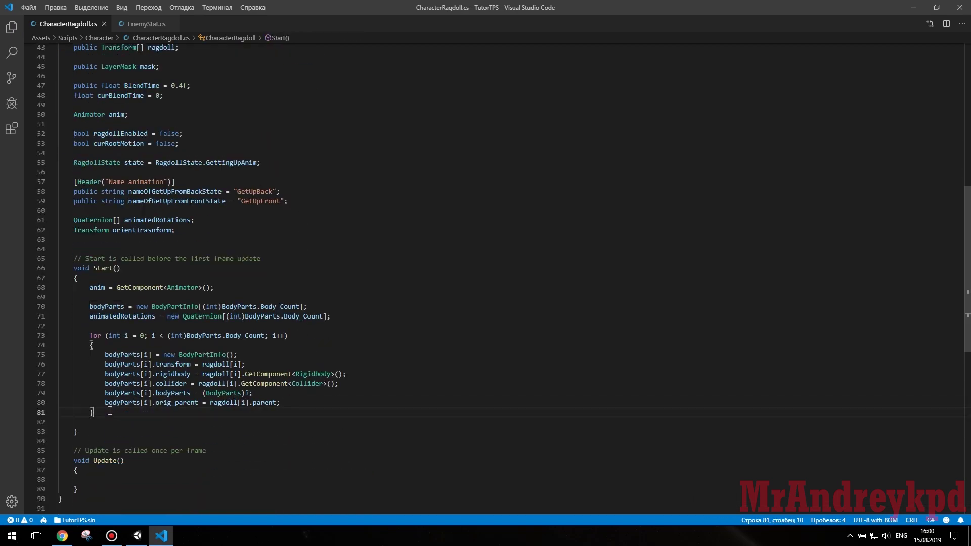
pyautogui.press('Return')
# - Position orientTransformObj at the Spine bone, copy transform.rotation, and parent it to the Spine
pyautogui.press('Return')
pyautogui.write('GameObject orientTras')
pyautogui.press('BackSpace')
pyautogui.write('nsformObj = new game')
pyautogui.press('Tab')
pyautogui.write('("OrientTransform");')
pyautogui.press('Return')
pyautogui.write('orientTransformObj.transform.position = ragdoll')
pyautogui.press('Escape')
pyautogui.write('[(int')
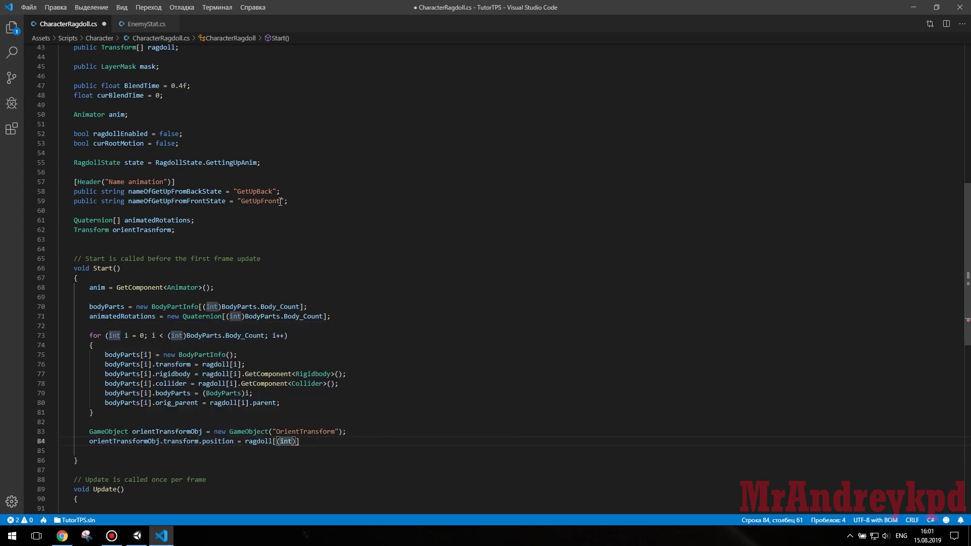
pyautogui.write(')BodyParts.Spine].position;')
pyautogui.press('Return')
pyautogui.write('orientTransformObj.')
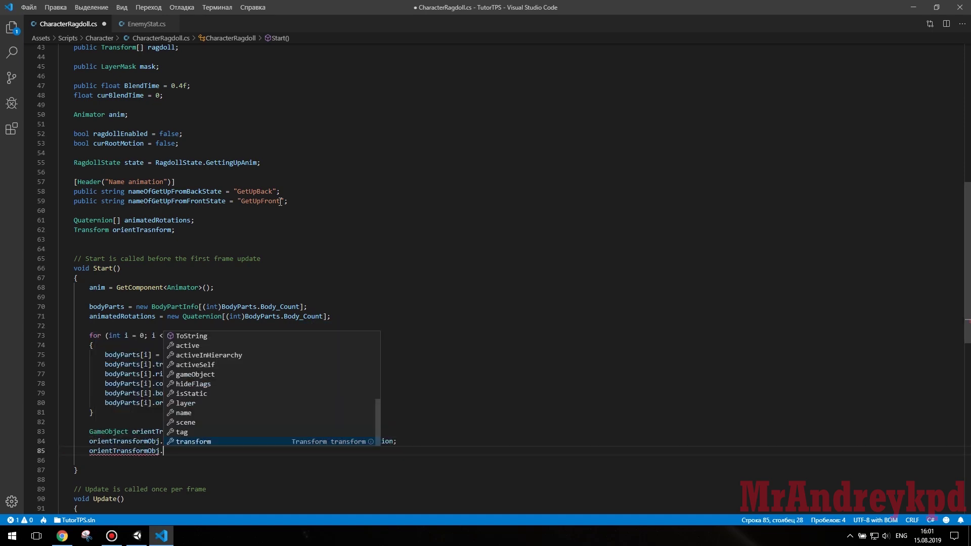
pyautogui.write('transform.rotation = transform.rotation;')
pyautogui.press('Return')
pyautogui.write('orientTransformObj.transform.SetParent(ragdoll[(int)Body')
pyautogui.press('Down')
pyautogui.press('Down')
pyautogui.press('Tab')
pyautogui.write('.Spine]);')
# - Assign orientTrasnform = orientTransformObj.transform and curRootMotion = anim.applyRootMotion, then save
pyautogui.press('Return')
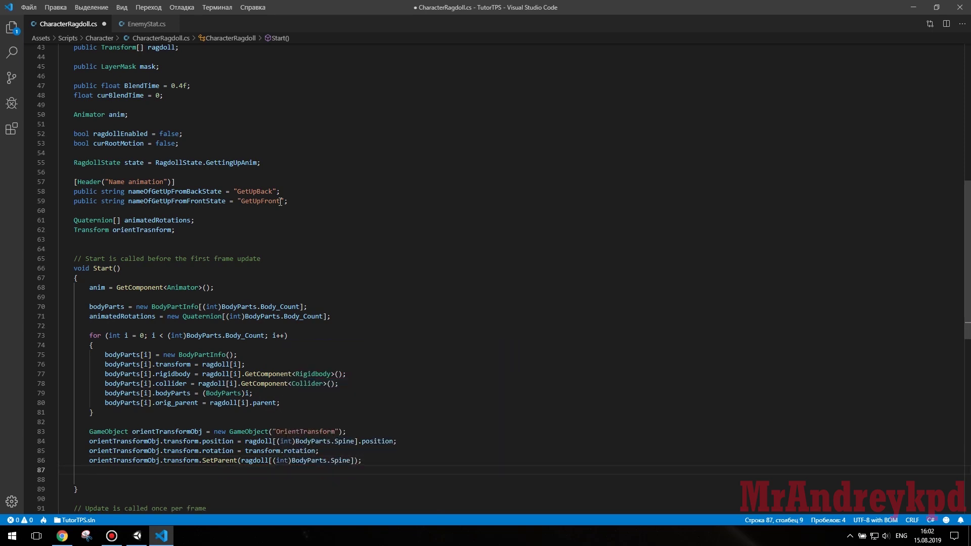
pyautogui.write('ori')
pyautogui.press('Tab')
pyautogui.write('= orientTransformObj.transform;')
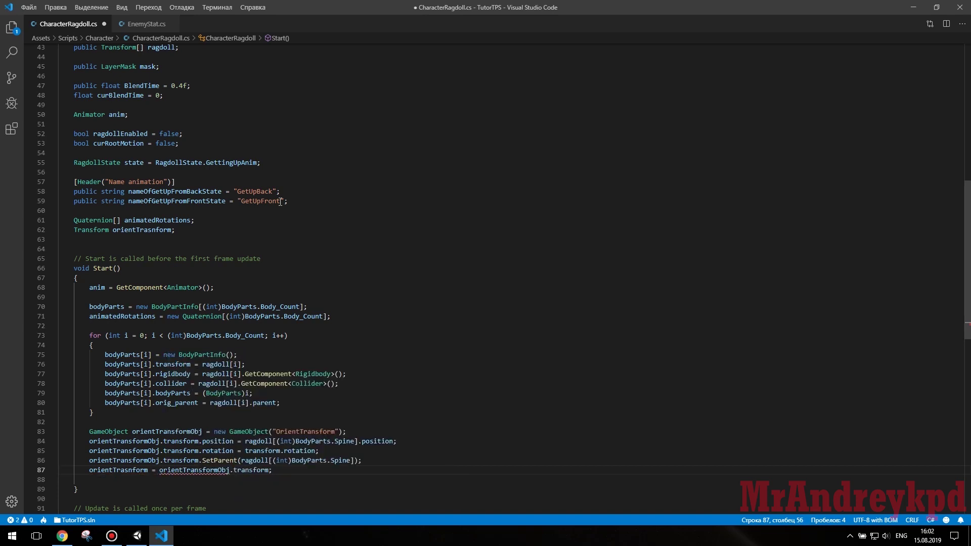
pyautogui.press('Return')
pyautogui.press('Return')
pyautogui.write('cur')
pyautogui.press('Tab')
pyautogui.write('= anim.ap')
pyautogui.press('Tab')
pyautogui.write(';')
pyautogui.hotkey('ctrl', 's')
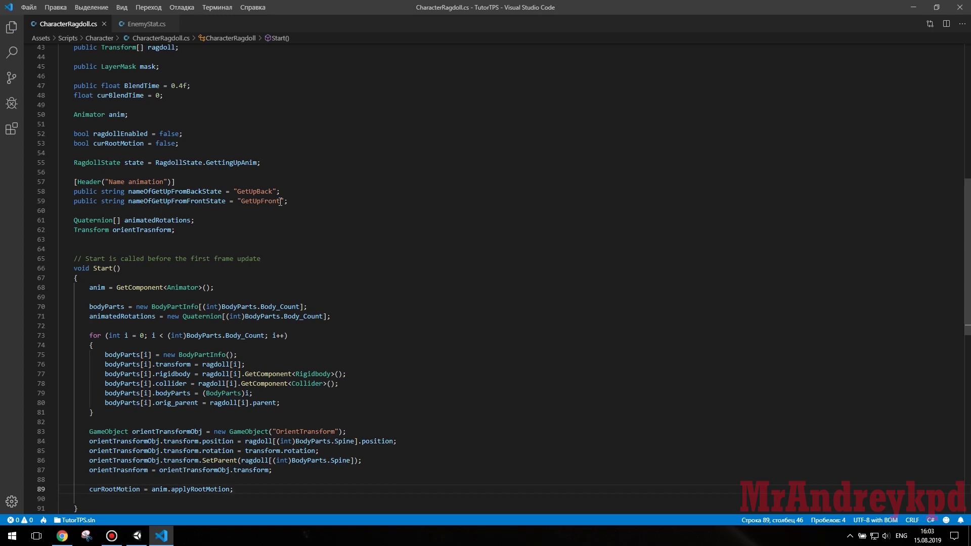
pyautogui.scroll(-3, 281, 203)
pyautogui.hotkey('alt', 'Tab')
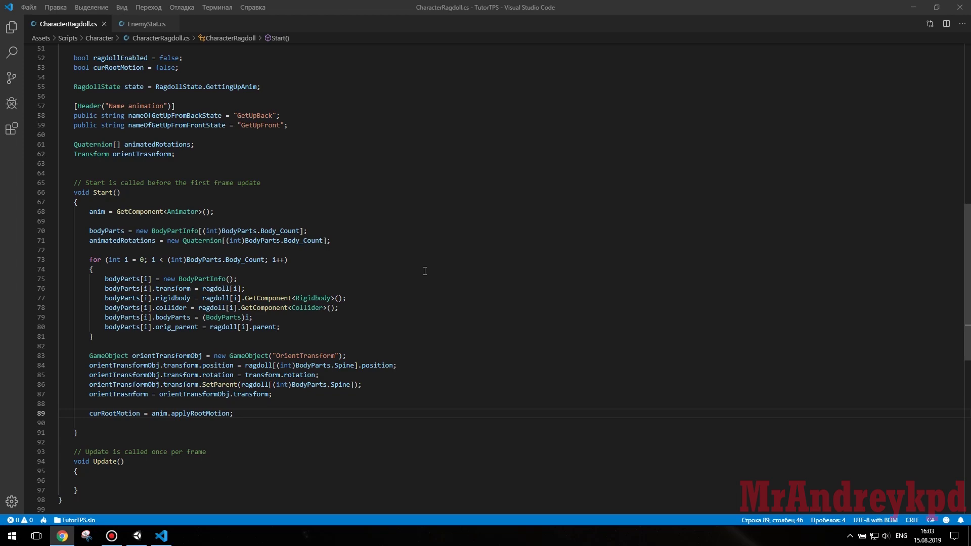
pyautogui.scroll(5, 362, 257)
pyautogui.moveTo(81, 145)
pyautogui.mouseDown()
pyautogui.moveTo(59, 273)
pyautogui.moveTo(94, 387)
pyautogui.mouseUp()
pyautogui.scroll(-3, 154, 347)
pyautogui.scroll(-3, 155, 347)
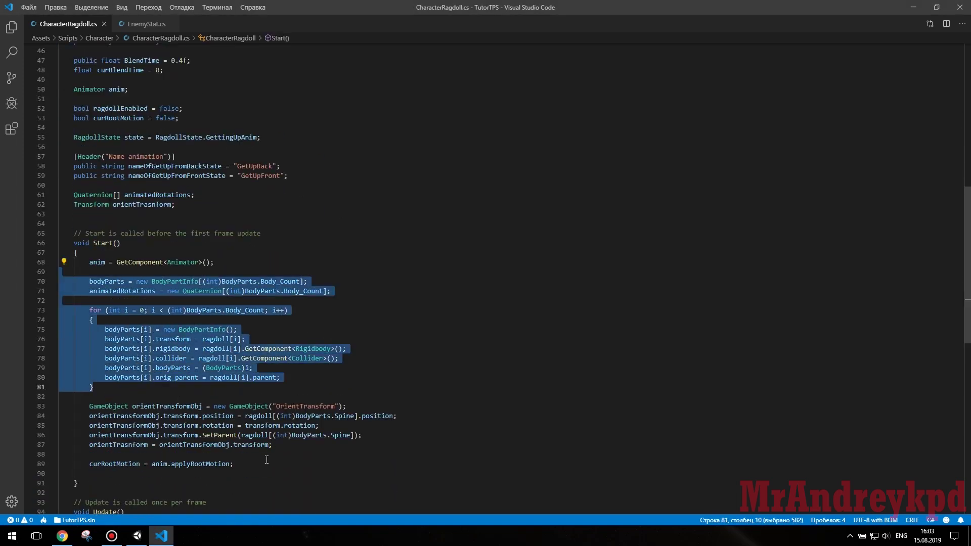
pyautogui.scroll(-3, 267, 460)
pyautogui.moveTo(258, 388); pyautogui.dragTo(62, 186)
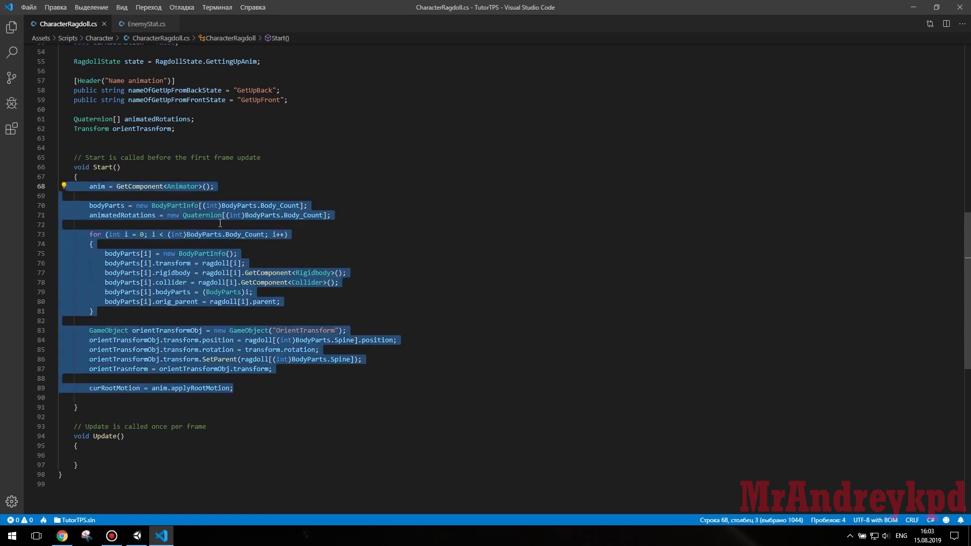